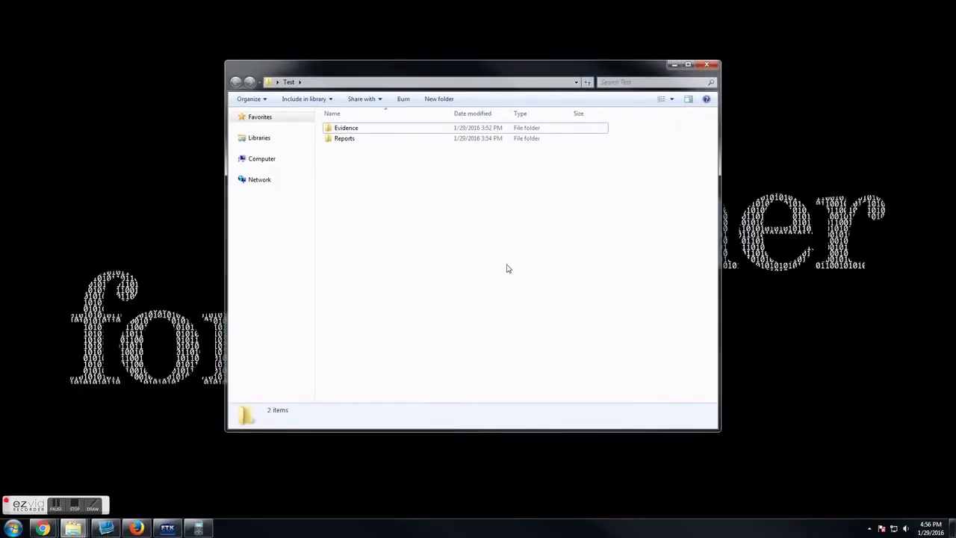
Browse into the HTC Android folder inside Reports to view the report files, and minimize the file window.
{"action": "left_click", "coordinate": [364, 130]}
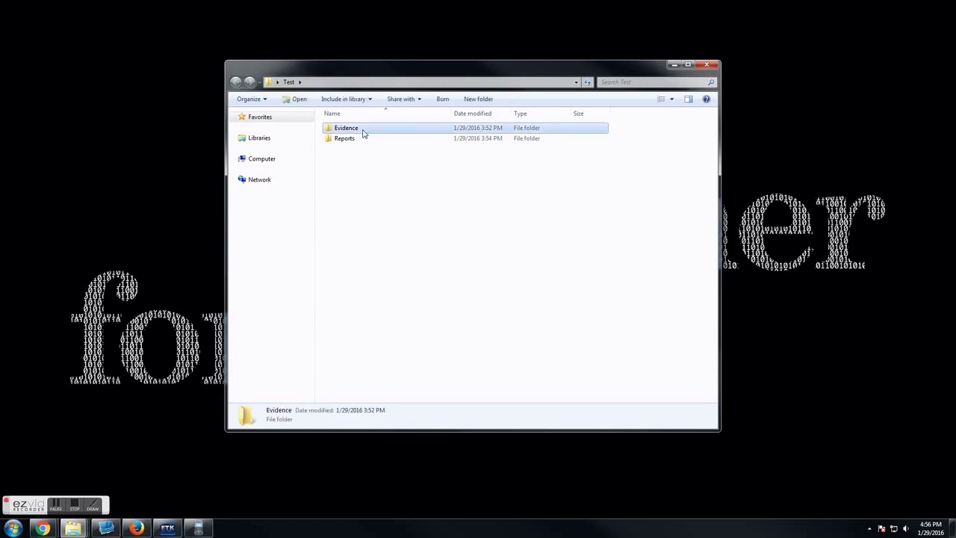
{"action": "left_click", "coordinate": [364, 139]}
{"action": "left_click", "coordinate": [396, 216]}
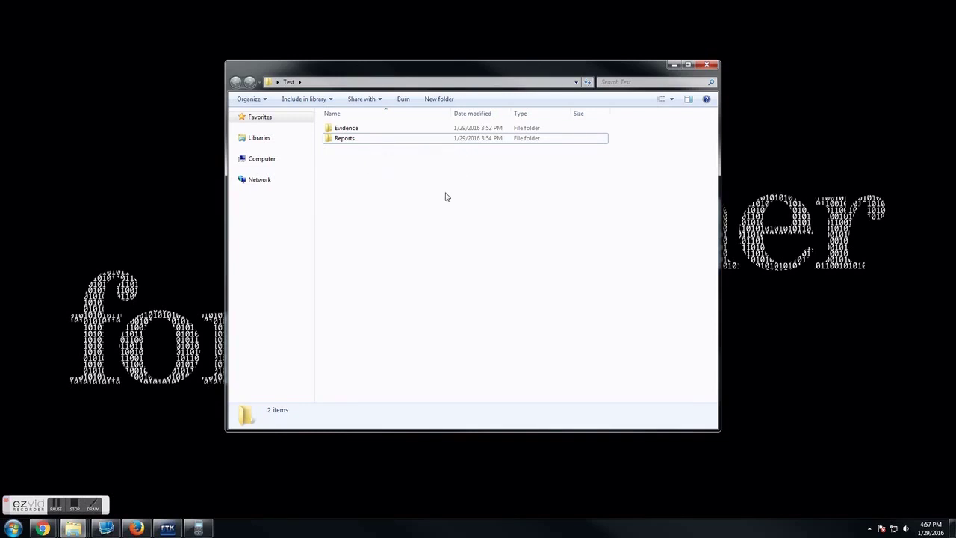
{"action": "double_click", "coordinate": [435, 141]}
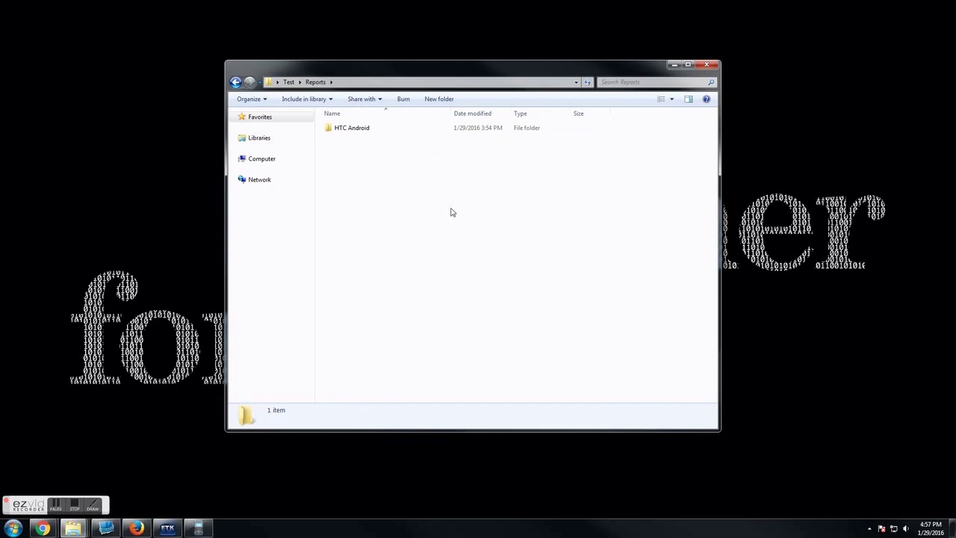
{"action": "double_click", "coordinate": [400, 130]}
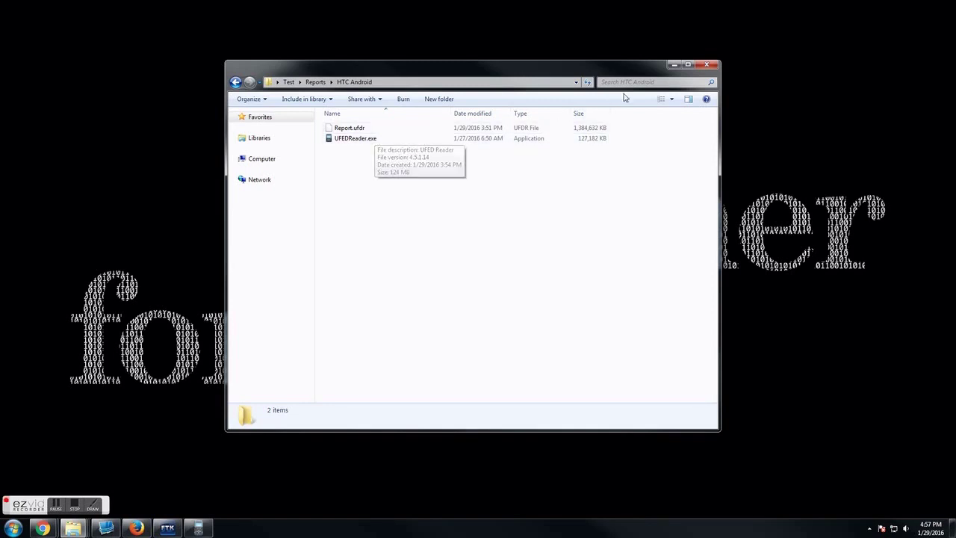
{"action": "left_click", "coordinate": [675, 65]}
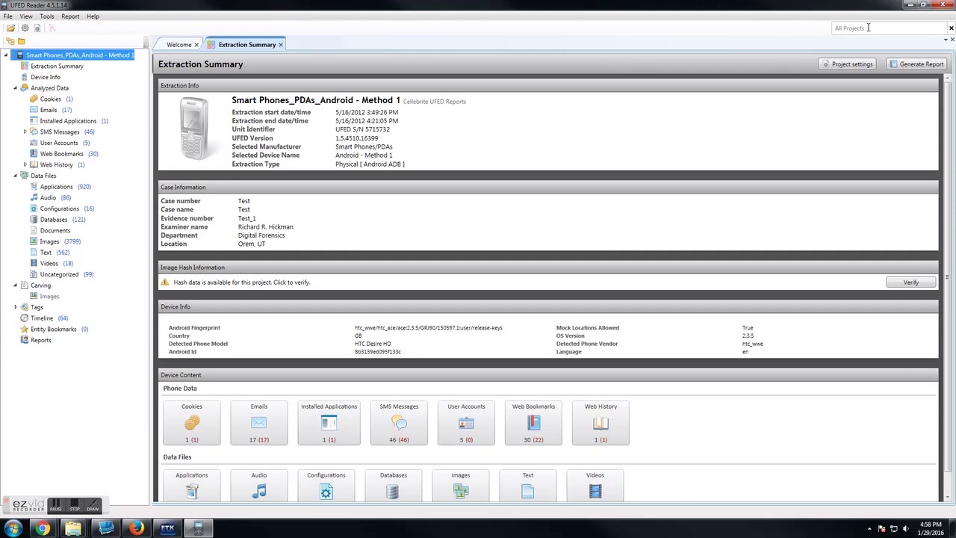
Search all projects for "park", show all of the matches, and close the results.
{"action": "type", "text": "park"}
{"action": "key", "text": "Return"}
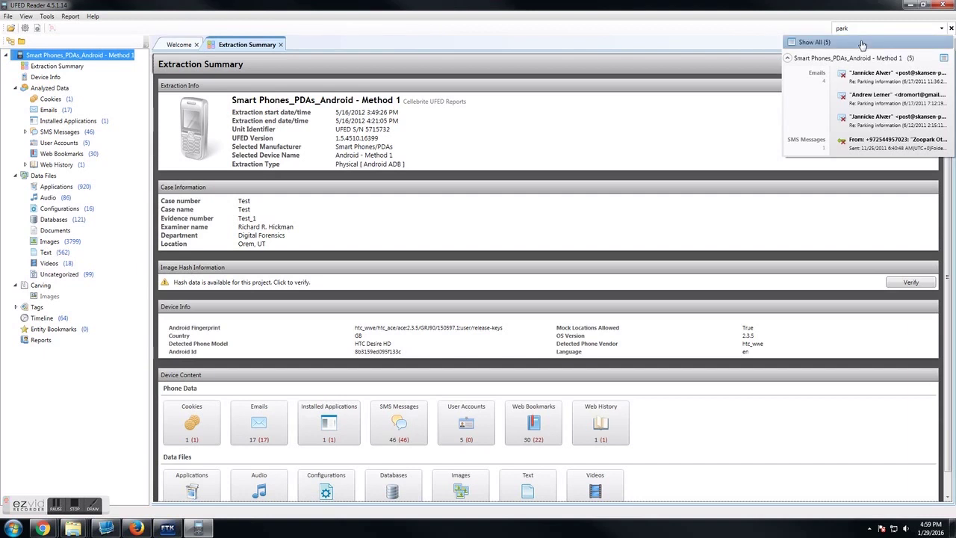
{"action": "left_click", "coordinate": [862, 44]}
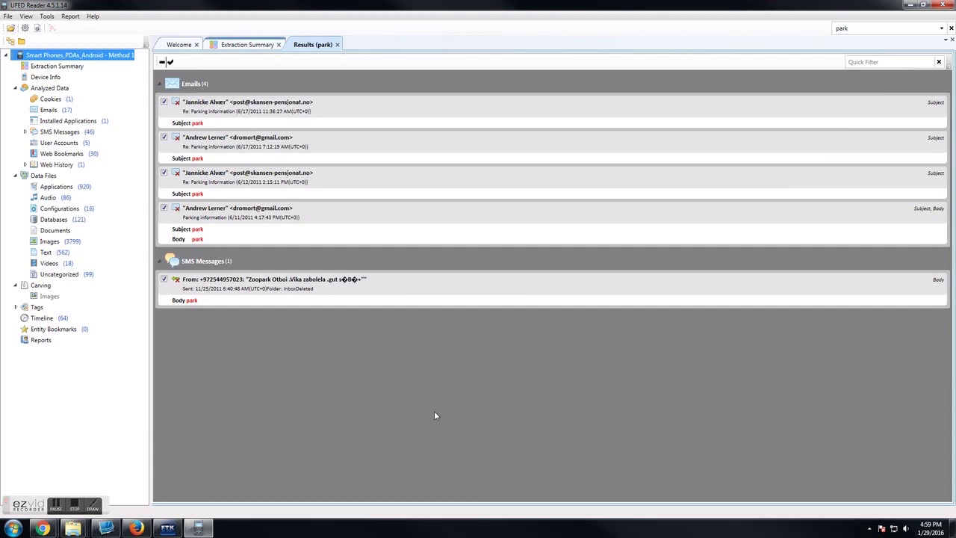
{"action": "left_click", "coordinate": [337, 45]}
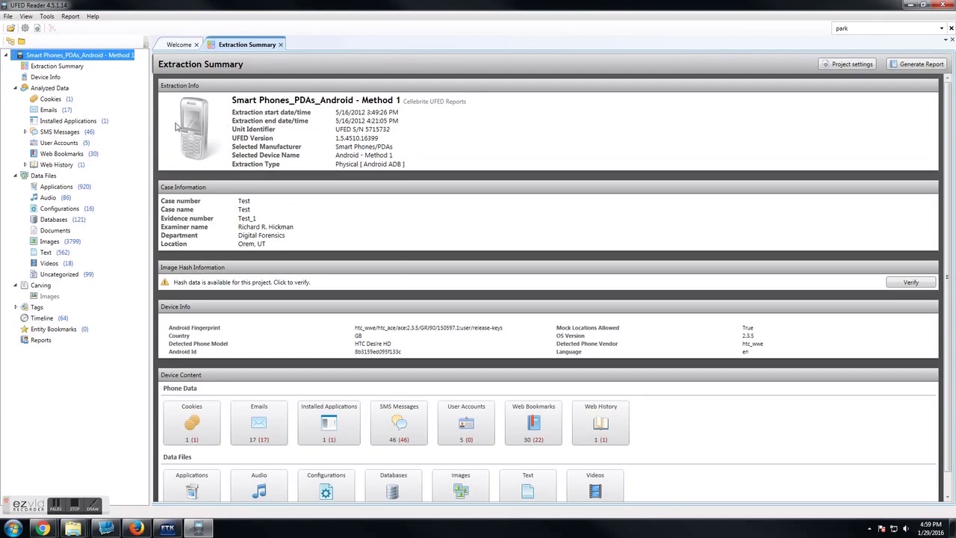
Open the SMS Messages table and sort it by timestamp, oldest first.
{"action": "left_click", "coordinate": [63, 132]}
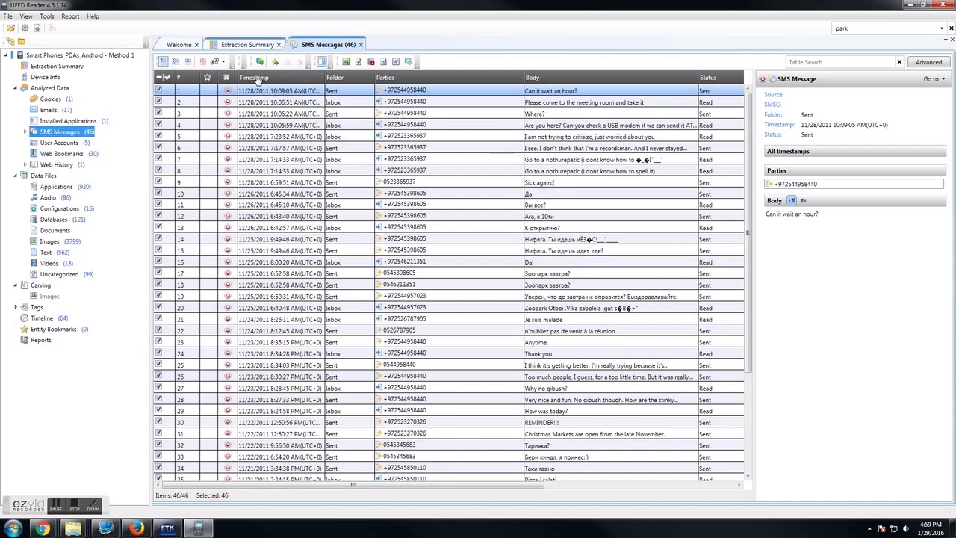
{"action": "left_click", "coordinate": [257, 78]}
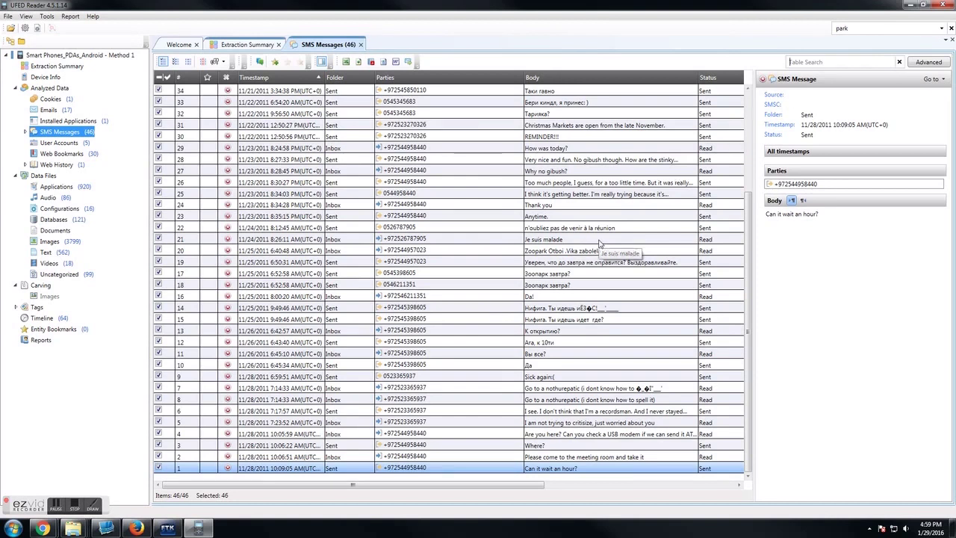
Search the SMS Messages table for "people", clear that search, and search for "?".
{"action": "type", "text": "people"}
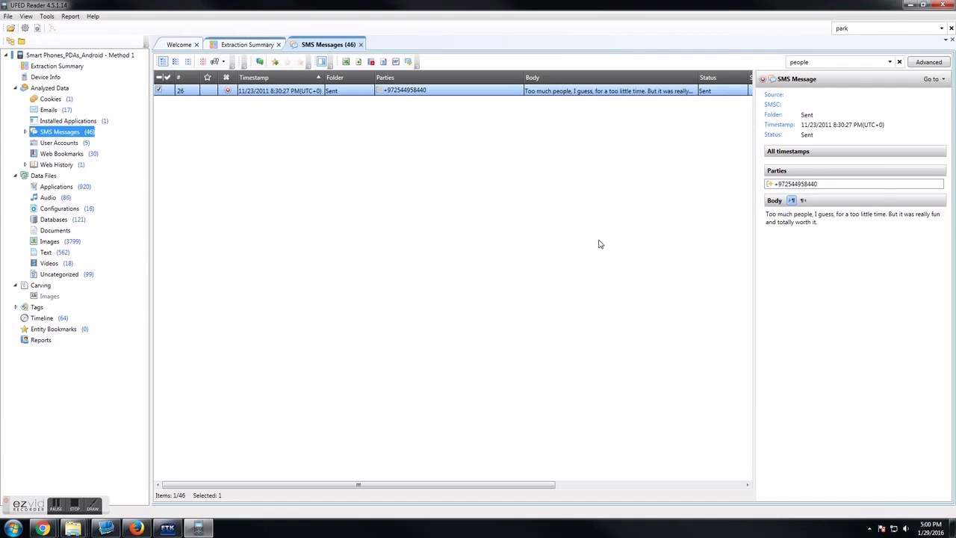
{"action": "double_click", "coordinate": [818, 62]}
{"action": "left_click", "coordinate": [900, 62]}
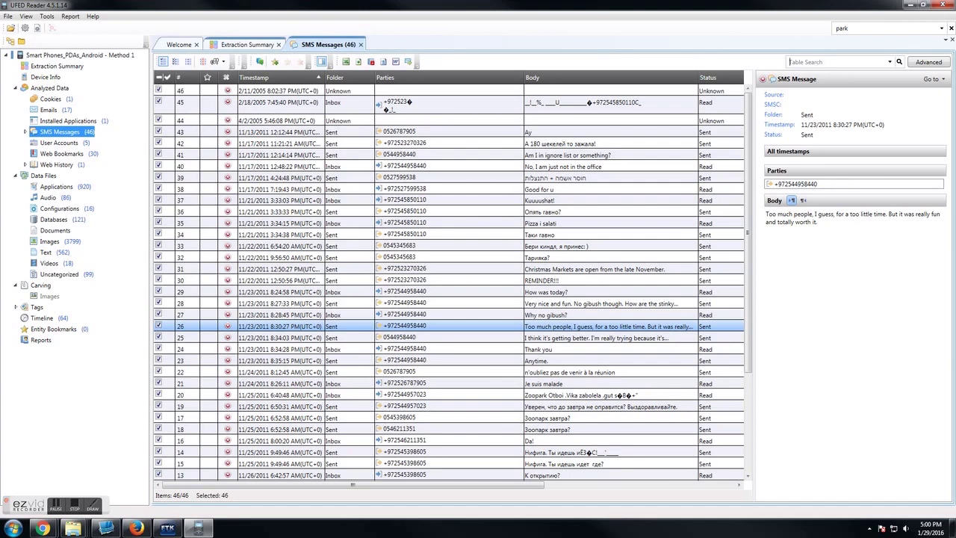
{"action": "left_click", "coordinate": [790, 62]}
{"action": "type", "text": "?"}
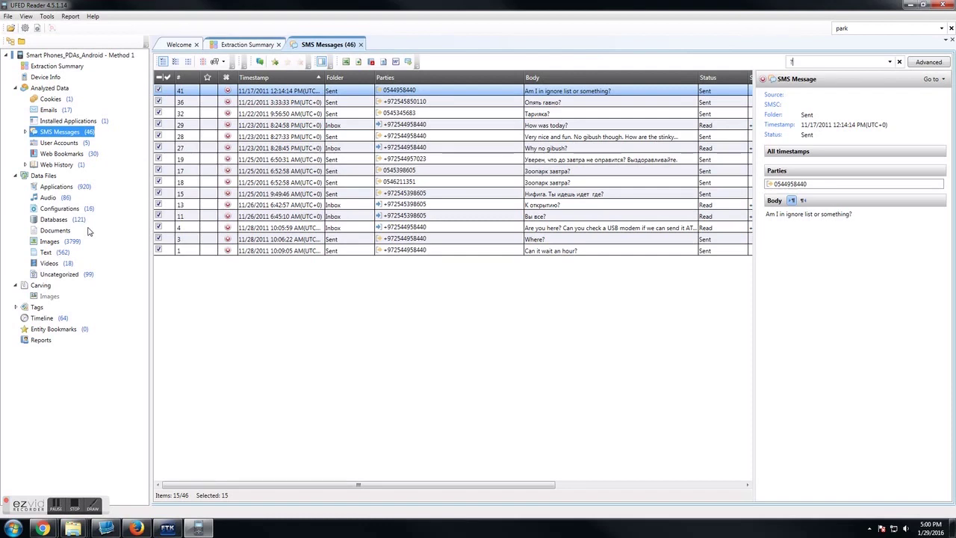
Open the Images data files and examine the table's columns and the details of images 4 and 5.
{"action": "left_click", "coordinate": [53, 241]}
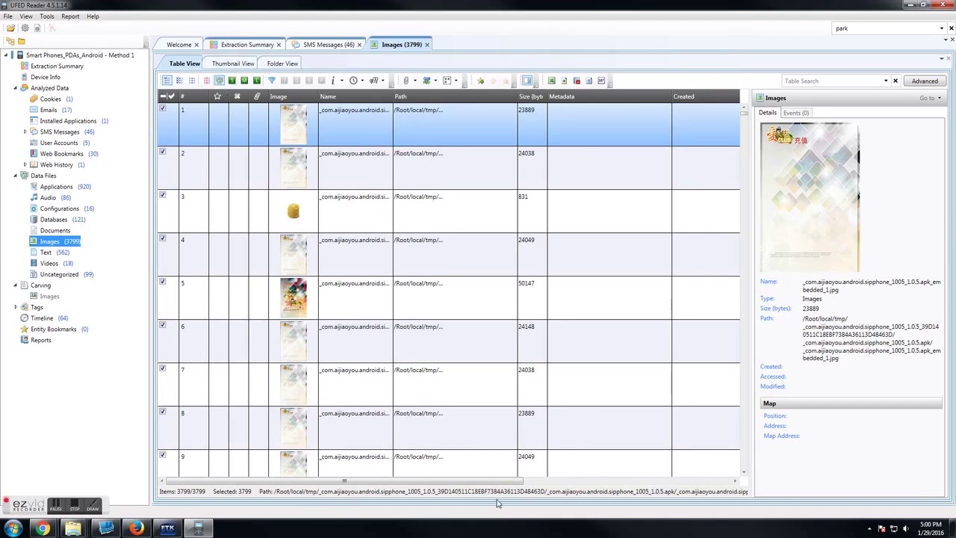
{"action": "left_click_drag", "start_coordinate": [495, 482], "coordinate": [704, 486]}
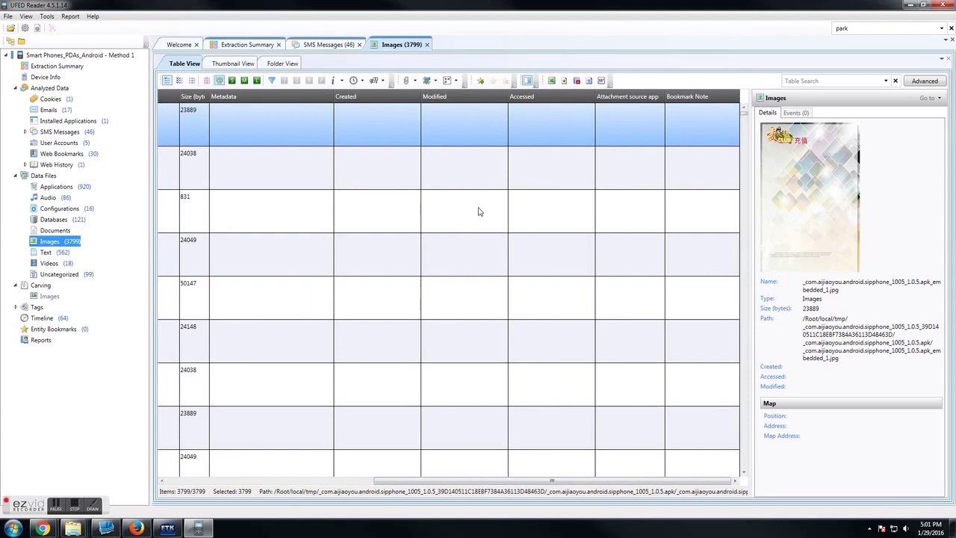
{"action": "left_click_drag", "start_coordinate": [635, 482], "coordinate": [418, 482]}
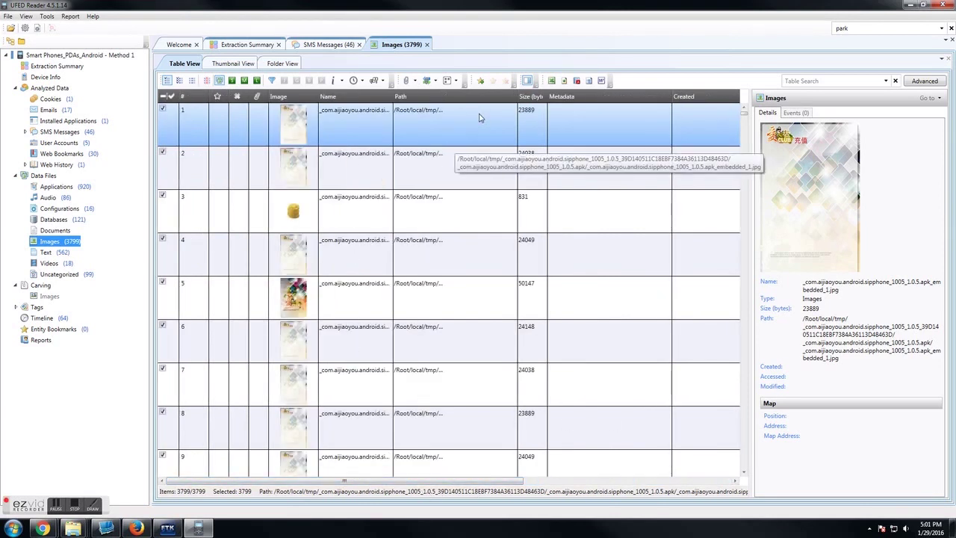
{"action": "left_click", "coordinate": [450, 258]}
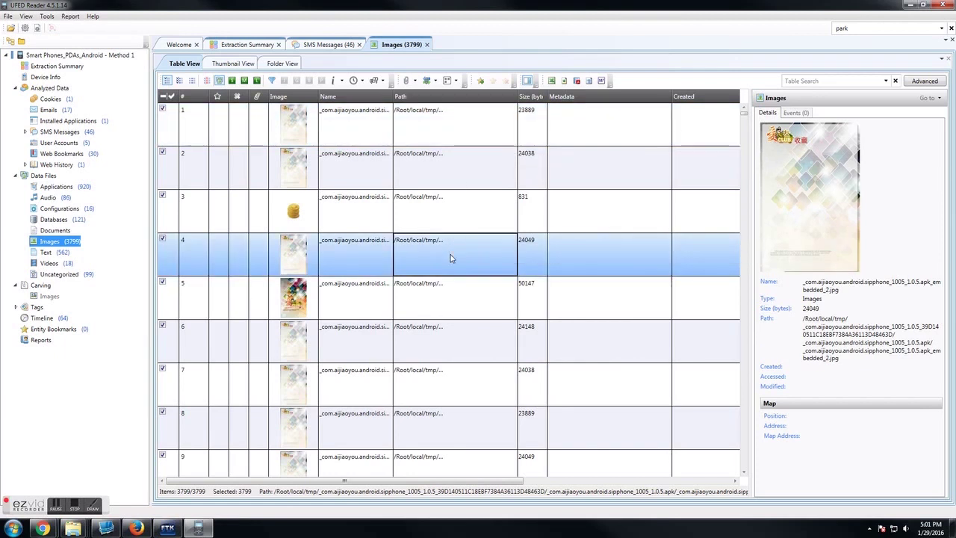
{"action": "left_click", "coordinate": [456, 318]}
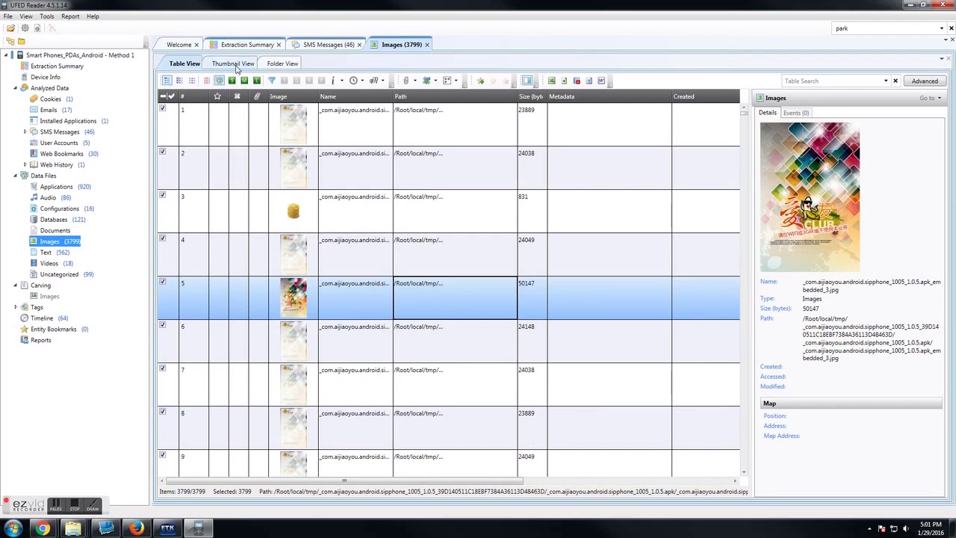
Browse all the images as thumbnails and display them by folder.
{"action": "left_click", "coordinate": [236, 64]}
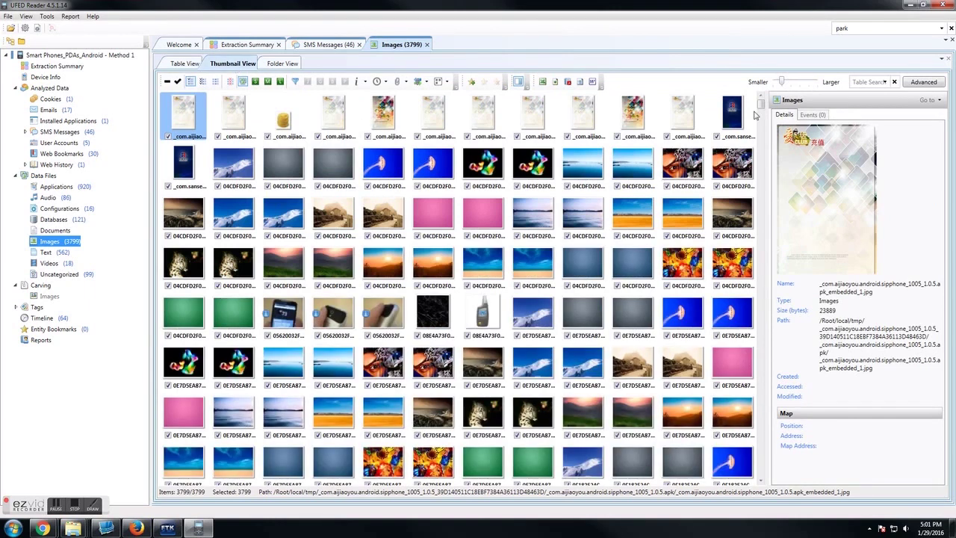
{"action": "left_click", "coordinate": [760, 187]}
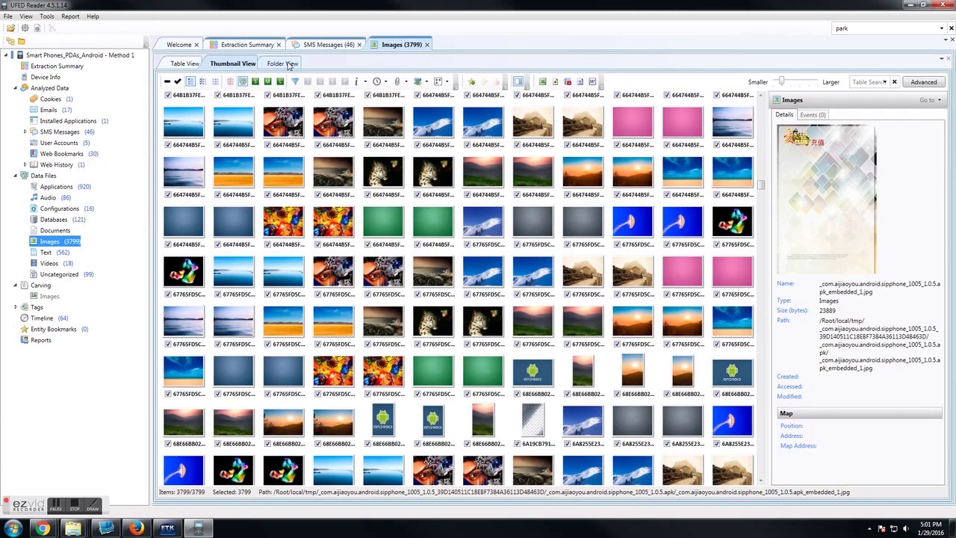
{"action": "left_click", "coordinate": [289, 65]}
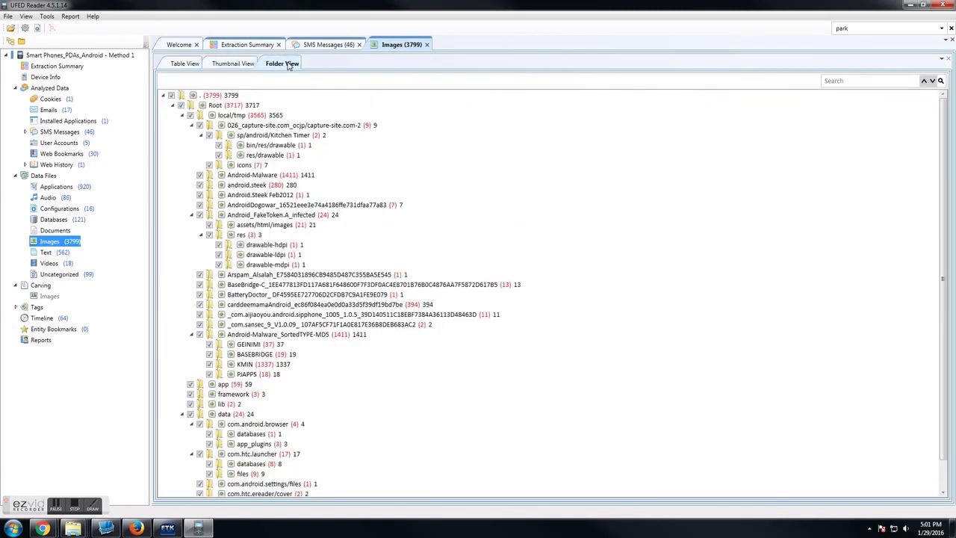
Open the images of the android.steek folder separately and view them as thumbnails and by folder.
{"action": "double_click", "coordinate": [222, 186]}
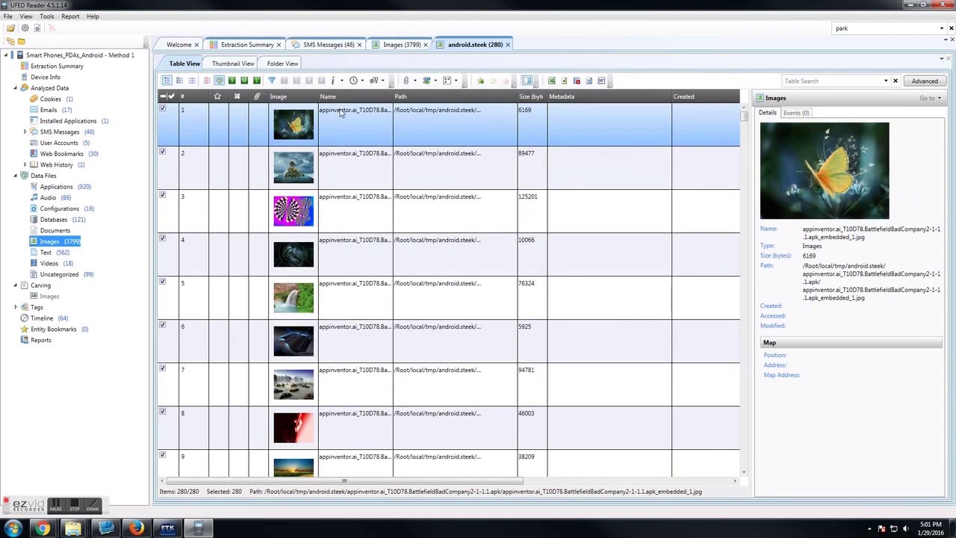
{"action": "left_click", "coordinate": [243, 66]}
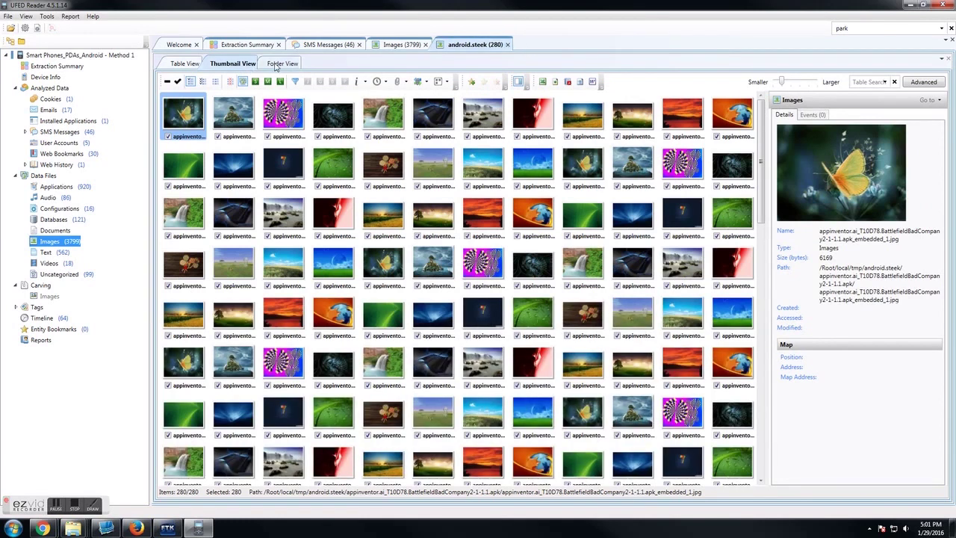
{"action": "left_click", "coordinate": [276, 65]}
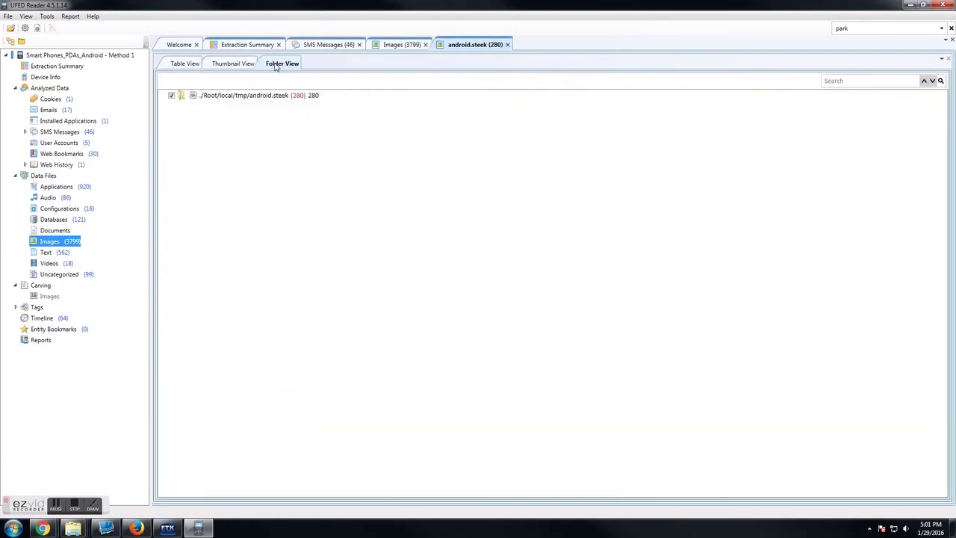
Open the Timeline and look through its dated SMS, email and web history events.
{"action": "left_click", "coordinate": [45, 318]}
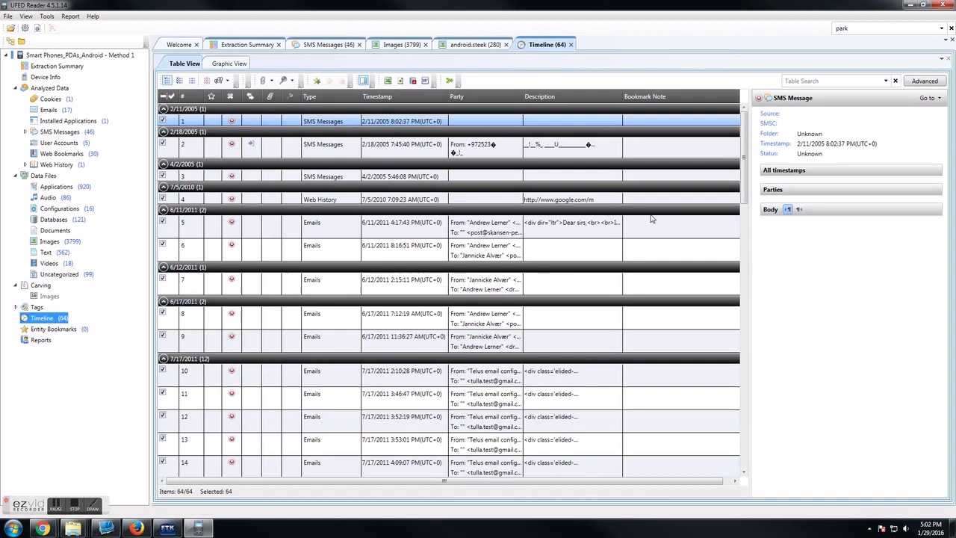
{"action": "left_click_drag", "start_coordinate": [745, 172], "coordinate": [745, 258]}
{"action": "scroll", "coordinate": [747, 276], "scroll_direction": "down", "scroll_amount": 3}
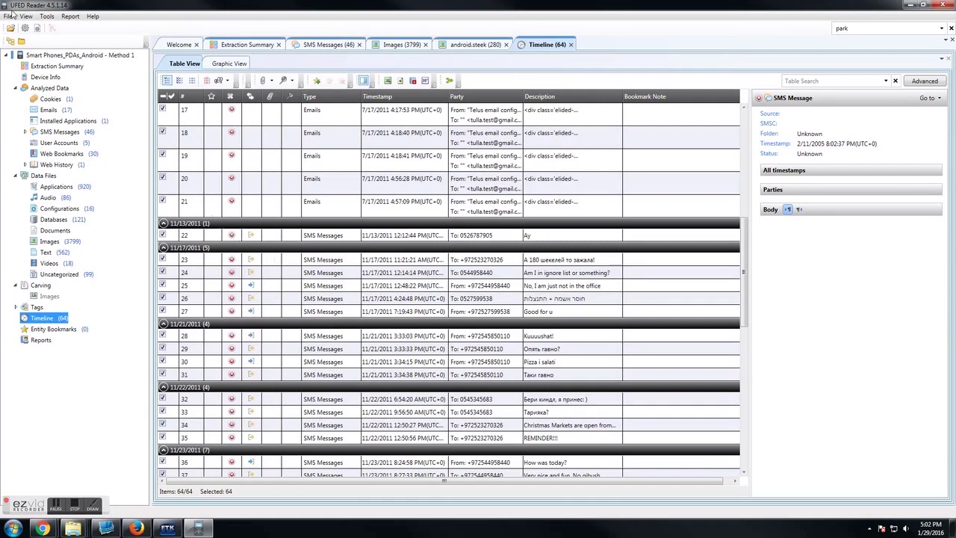
View the general settings, close them without changes, and return to the SMS Messages table.
{"action": "left_click", "coordinate": [24, 28]}
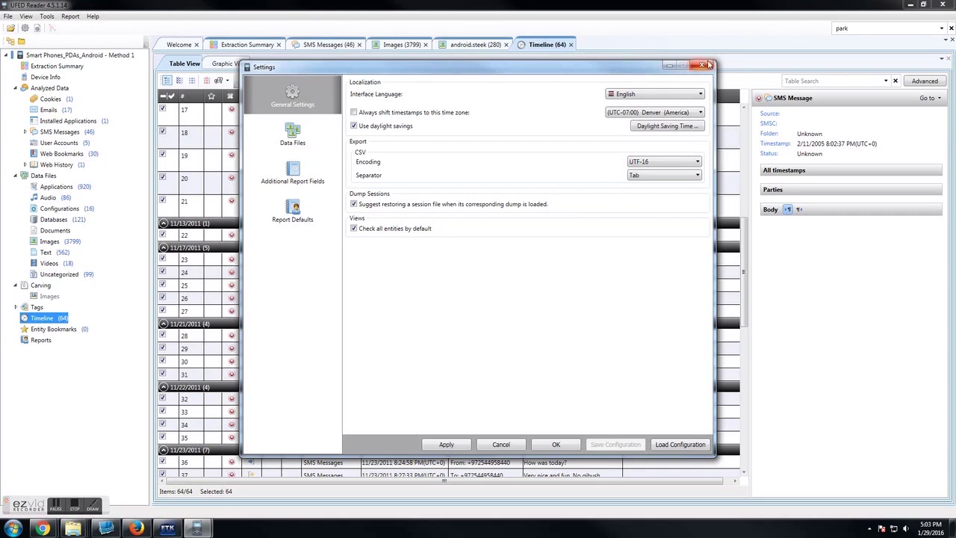
{"action": "left_click", "coordinate": [710, 67]}
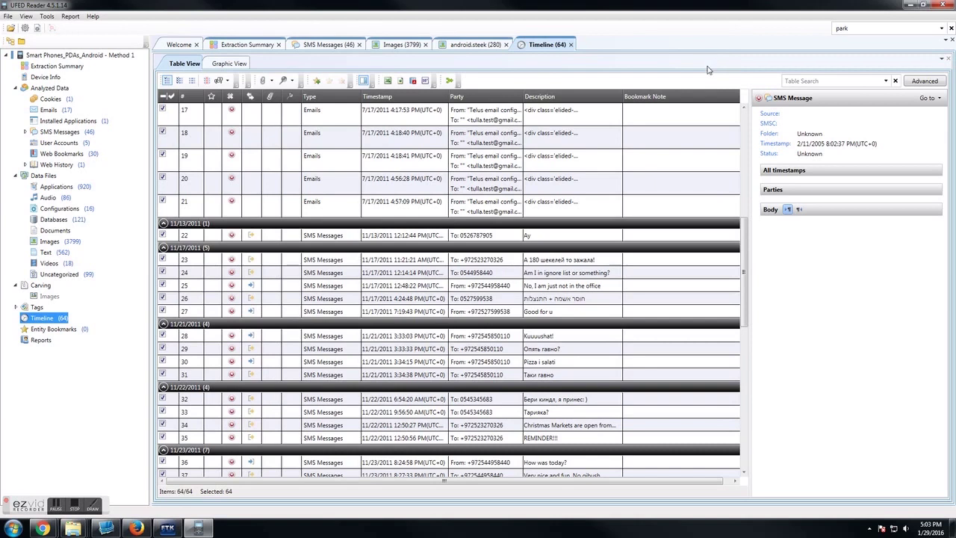
{"action": "left_click", "coordinate": [412, 48]}
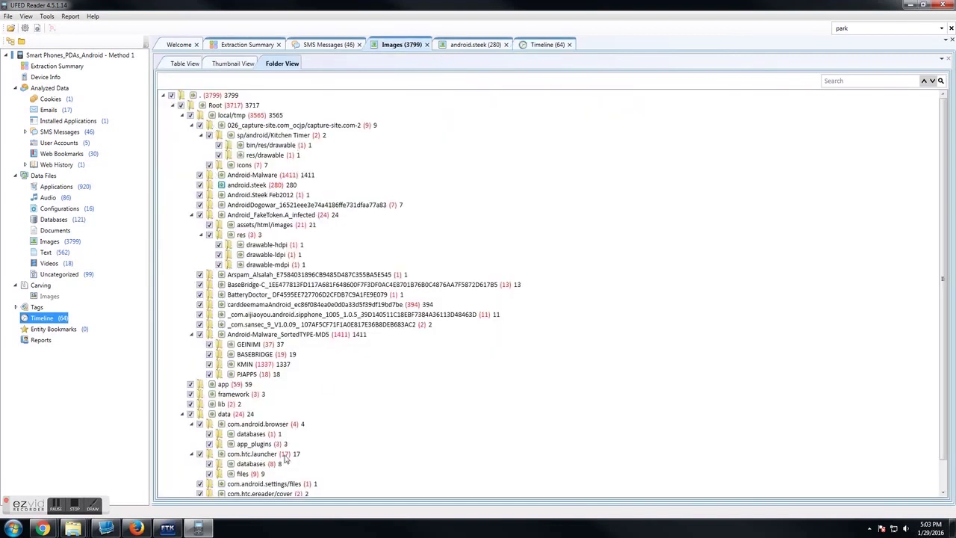
{"action": "left_click", "coordinate": [326, 48]}
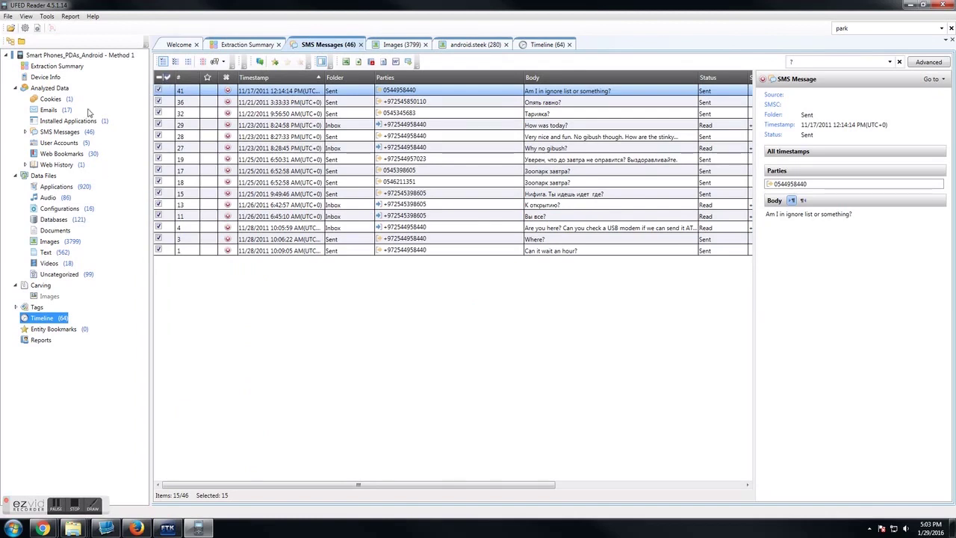
Start a new report for the Android project and choose the PDF Report format.
{"action": "left_click", "coordinate": [70, 17]}
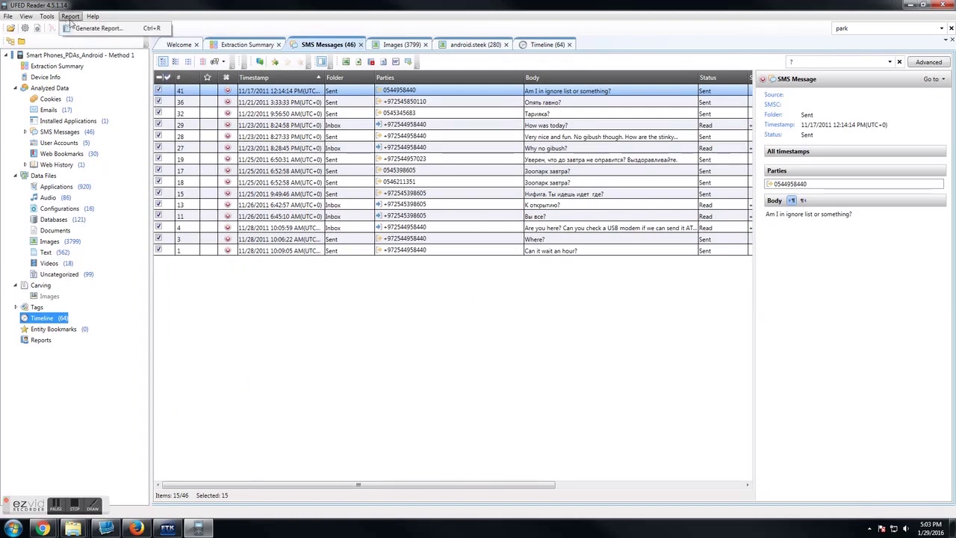
{"action": "left_click", "coordinate": [82, 29]}
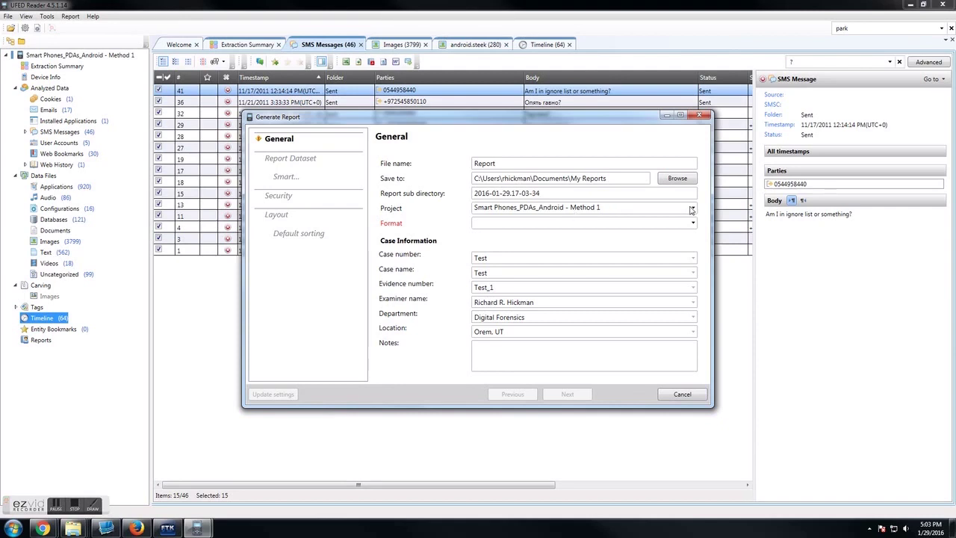
{"action": "left_click", "coordinate": [619, 228]}
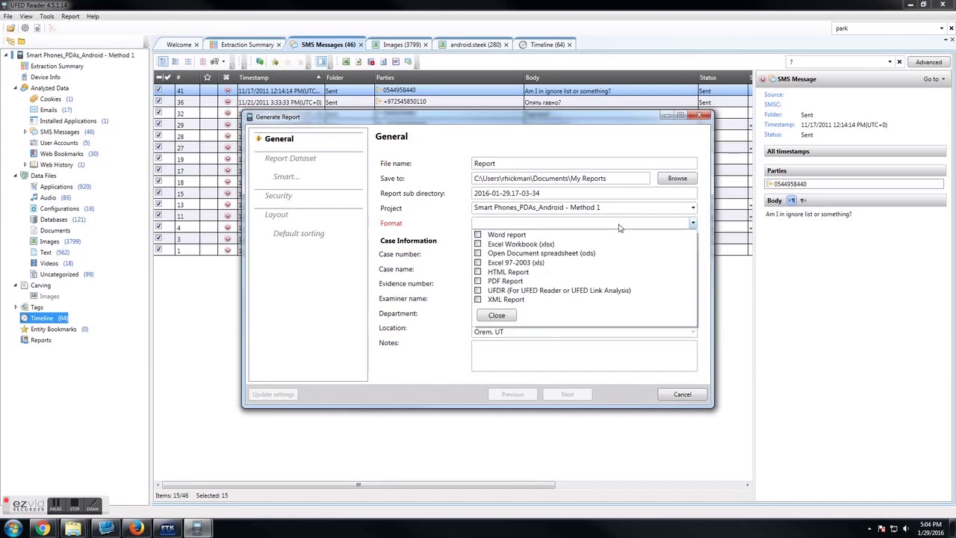
{"action": "left_click", "coordinate": [507, 284]}
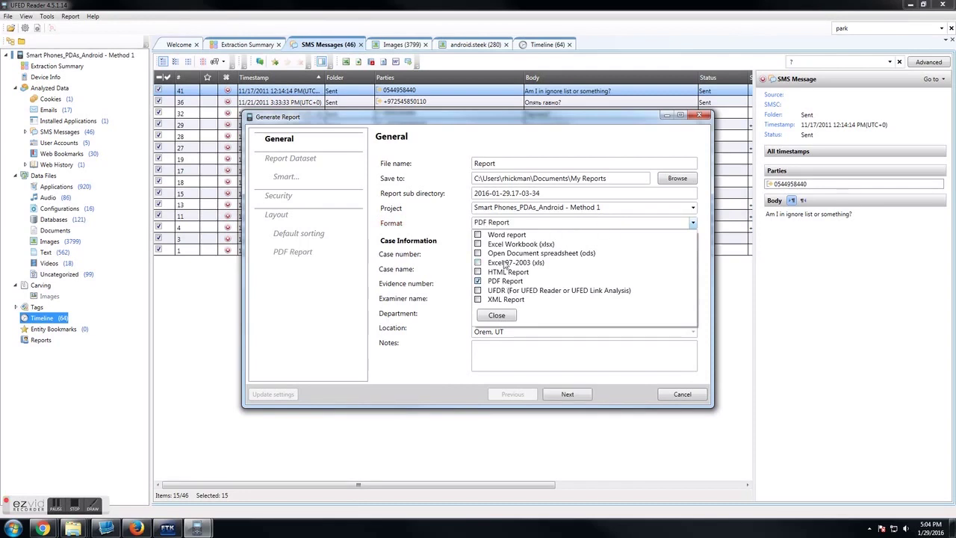
Try adding the Excel 97-2003, Excel Workbook and Word report formats, and deselect them again so only PDF Report remains chosen.
{"action": "left_click", "coordinate": [506, 263]}
{"action": "left_click", "coordinate": [505, 245]}
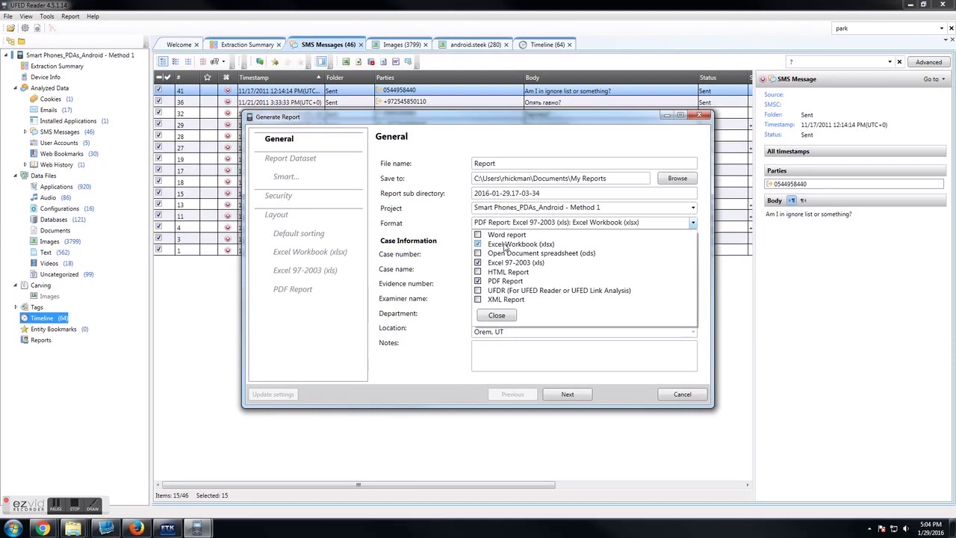
{"action": "left_click", "coordinate": [505, 245]}
{"action": "left_click", "coordinate": [515, 236]}
{"action": "left_click", "coordinate": [514, 264]}
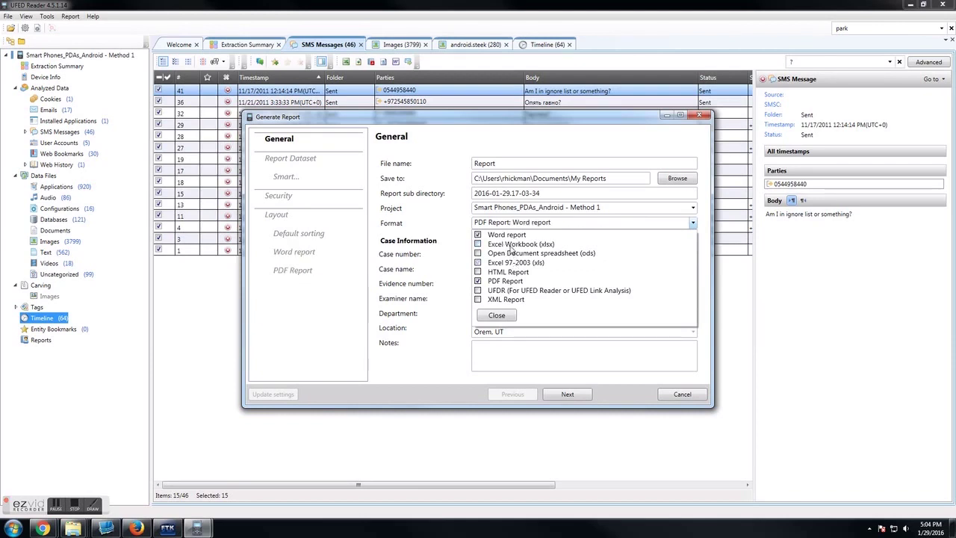
{"action": "left_click", "coordinate": [511, 244]}
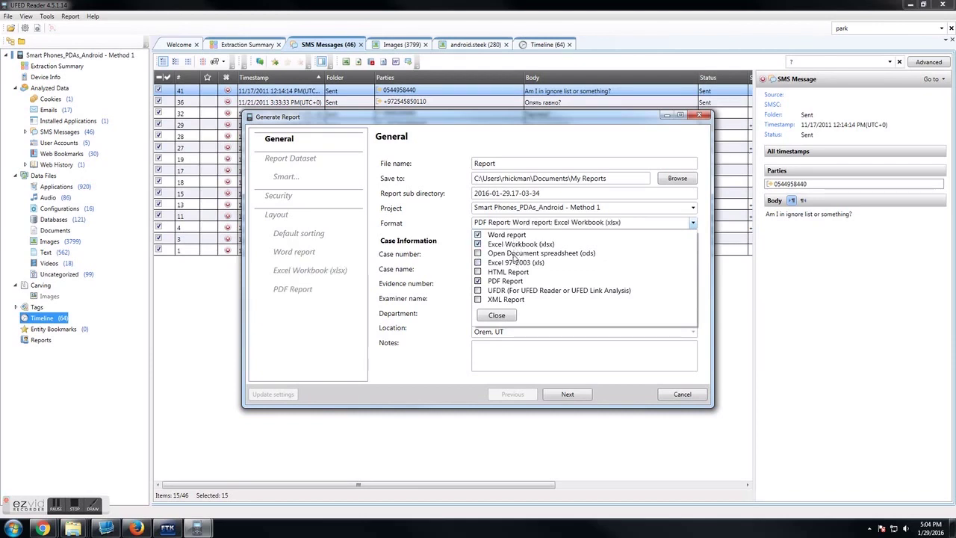
{"action": "left_click", "coordinate": [505, 244]}
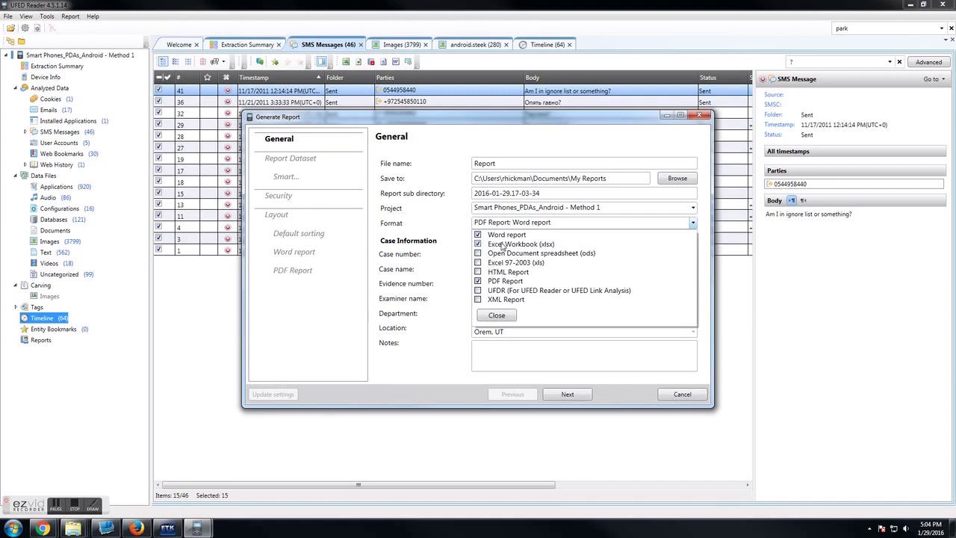
{"action": "left_click", "coordinate": [500, 236]}
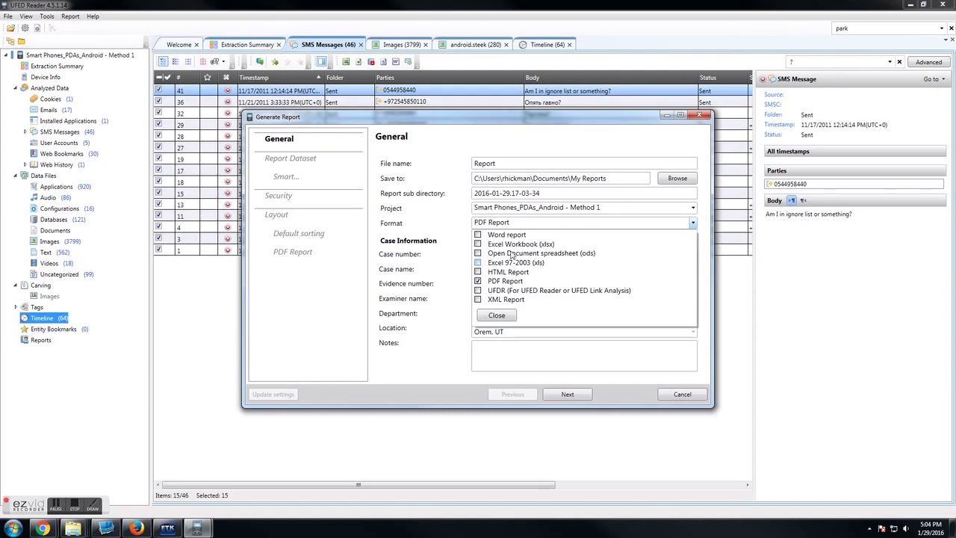
Go through the report's dataset, security, default sorting and PDF layout options, keeping their defaults.
{"action": "left_click", "coordinate": [497, 316]}
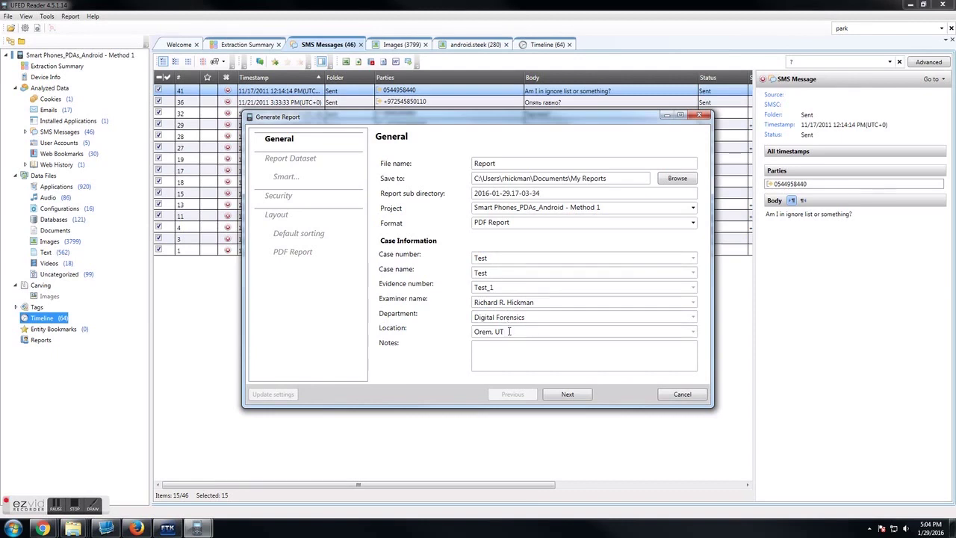
{"action": "left_click", "coordinate": [562, 398]}
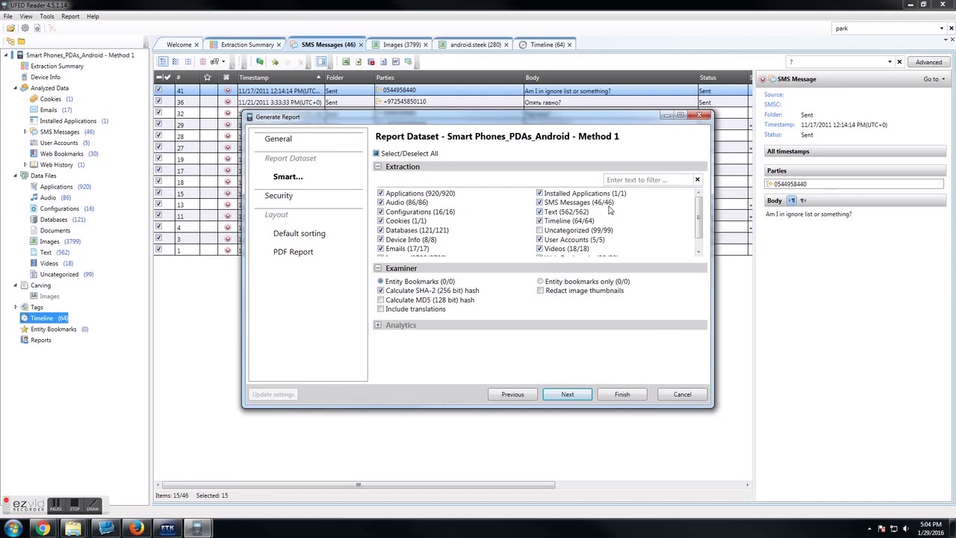
{"action": "mouse_move", "coordinate": [699, 211]}
{"action": "left_mouse_down"}
{"action": "mouse_move", "coordinate": [700, 224]}
{"action": "mouse_move", "coordinate": [700, 204]}
{"action": "left_mouse_up"}
{"action": "left_click", "coordinate": [580, 396]}
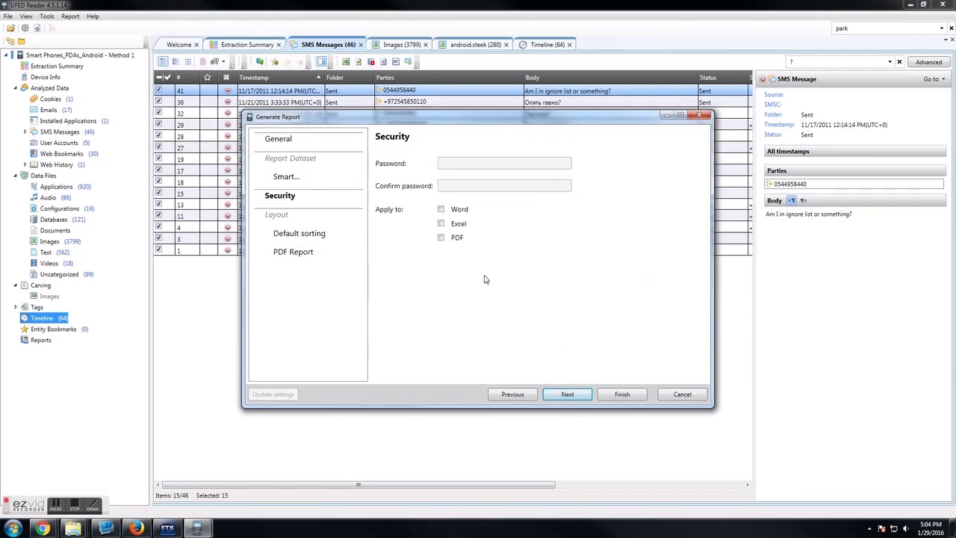
{"action": "left_click", "coordinate": [569, 397]}
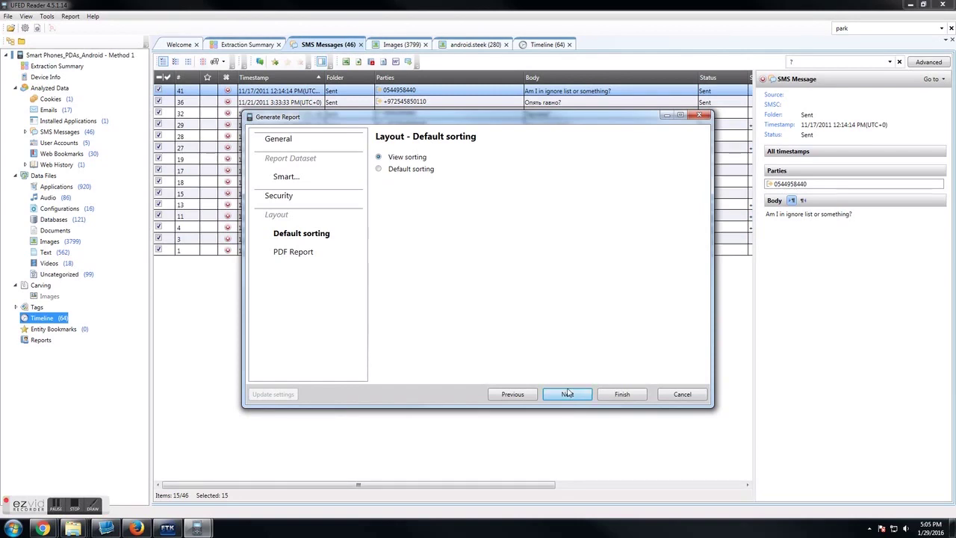
{"action": "left_click", "coordinate": [568, 393]}
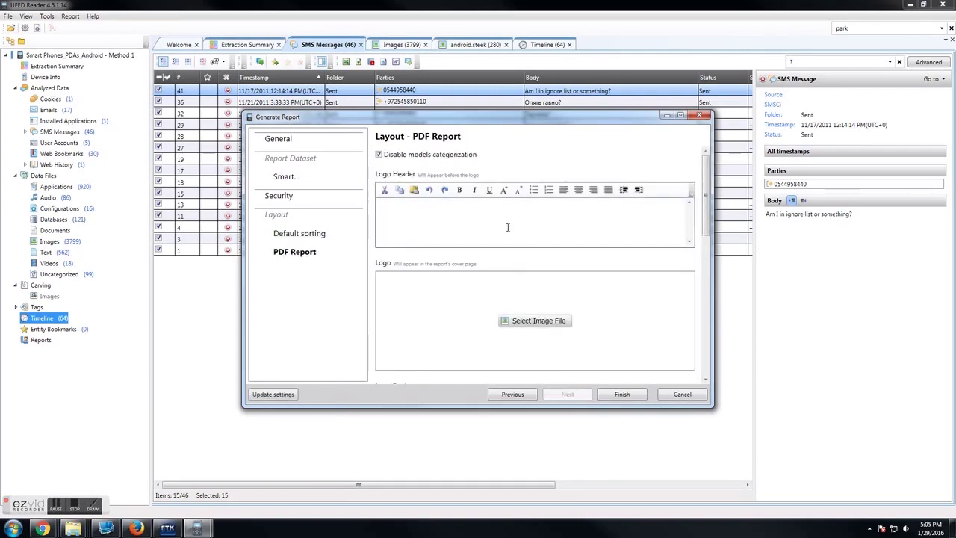
{"action": "left_click", "coordinate": [625, 398]}
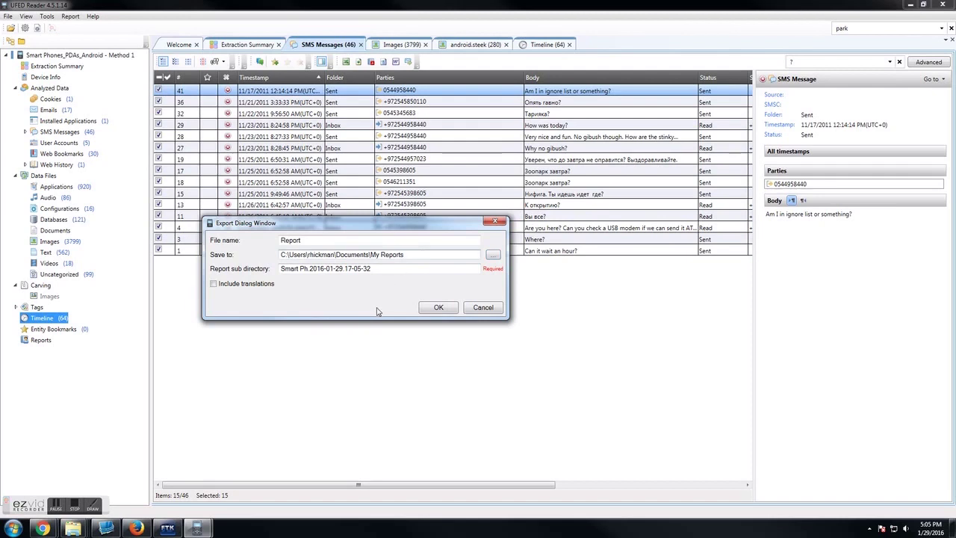
Export the filtered SMS messages as Report.pdf to the My Reports folder, and view the exported document.
{"action": "left_click", "coordinate": [439, 308]}
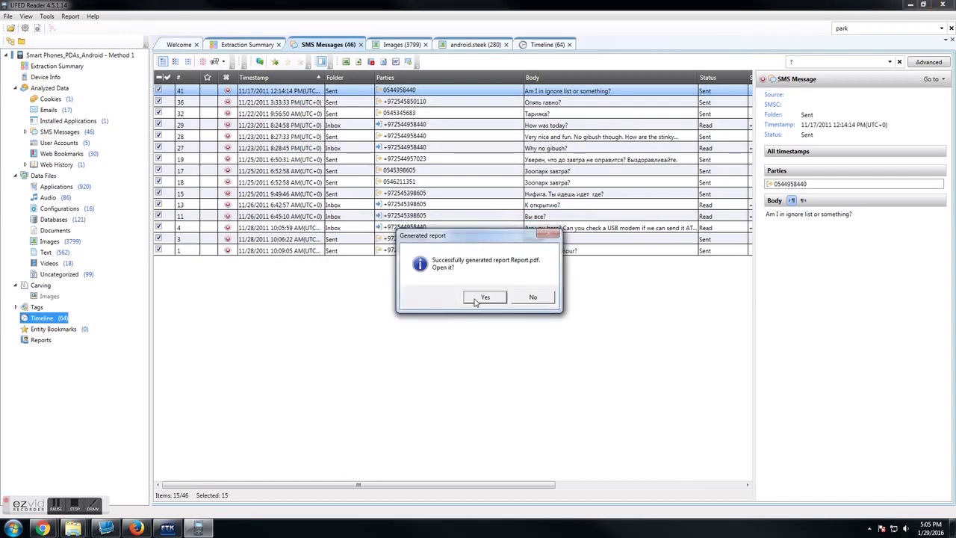
{"action": "left_click", "coordinate": [475, 301]}
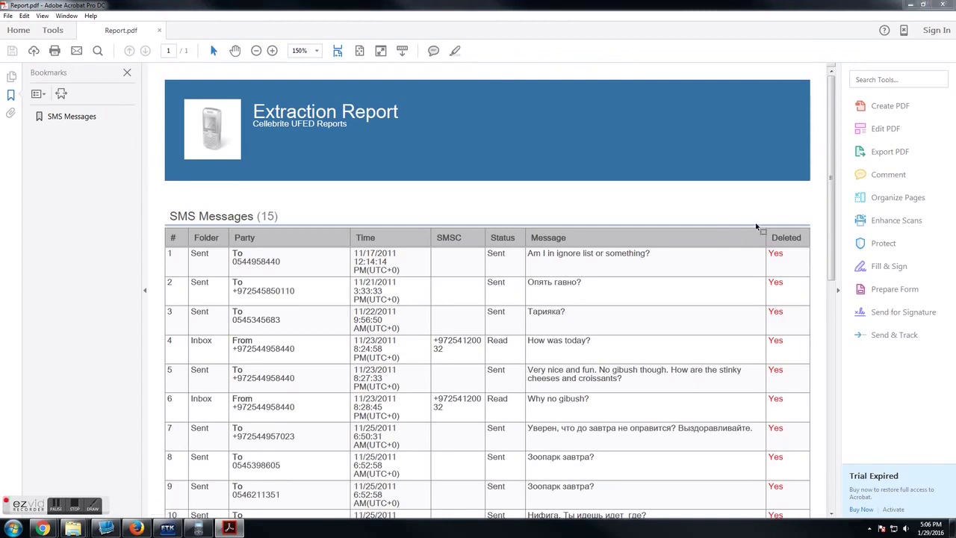
{"action": "scroll", "coordinate": [834, 202], "scroll_direction": "down", "scroll_amount": 2}
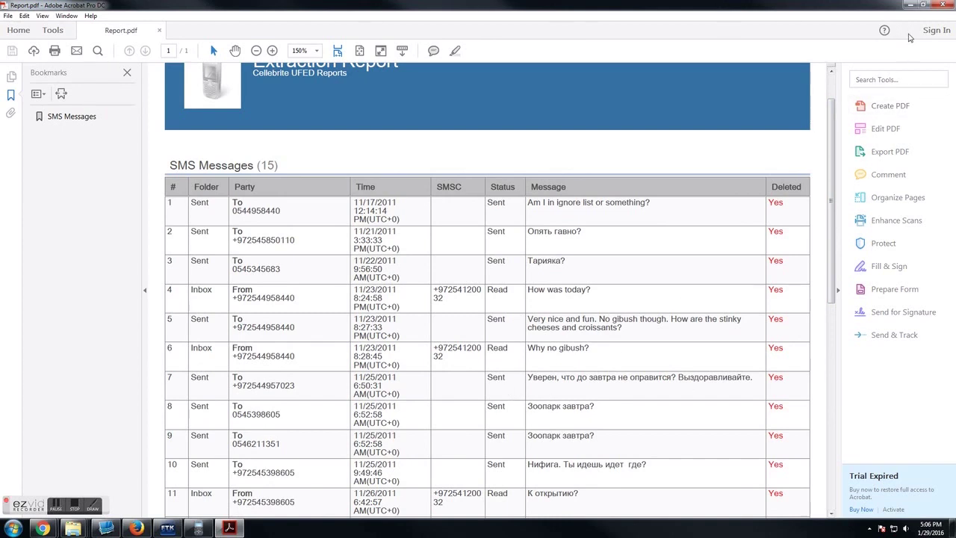
{"action": "left_click", "coordinate": [945, 7]}
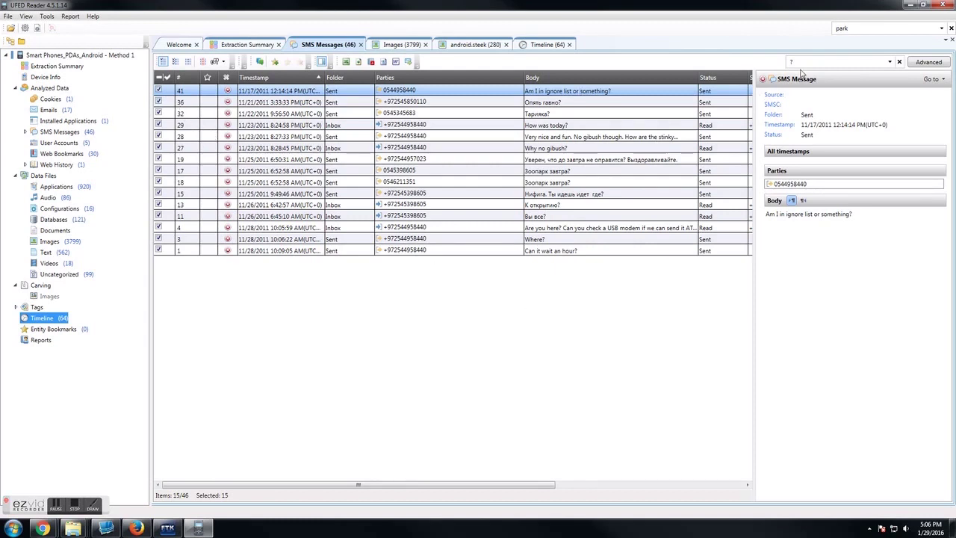
Clear the SMS table search, uncheck all messages, and check only messages 39, 34 and 26.
{"action": "left_click", "coordinate": [901, 62]}
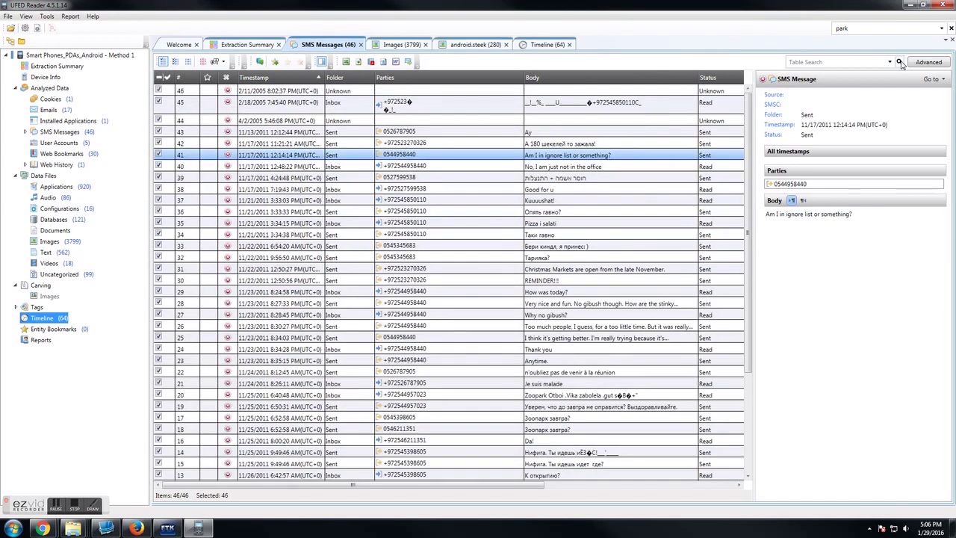
{"action": "left_click", "coordinate": [159, 77]}
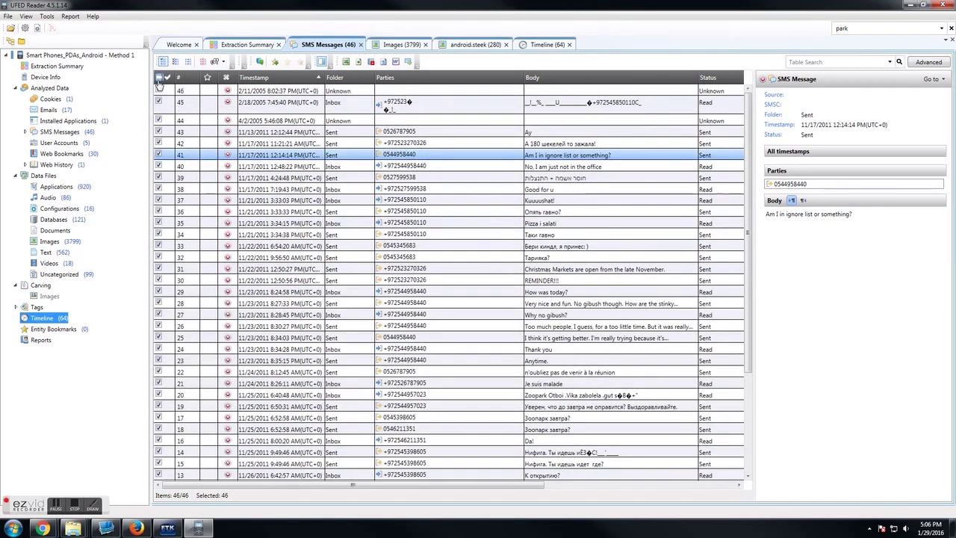
{"action": "left_click", "coordinate": [159, 178]}
{"action": "left_click", "coordinate": [158, 234]}
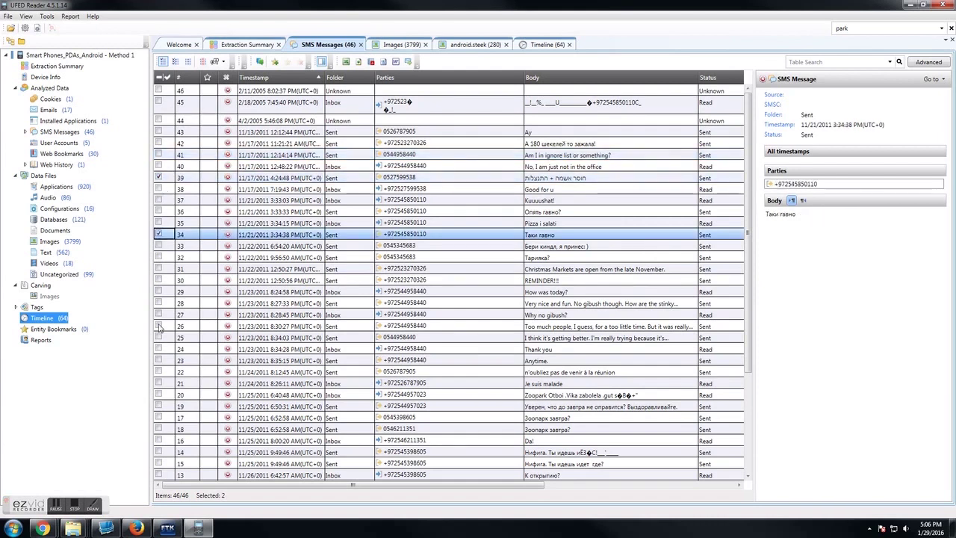
{"action": "left_click", "coordinate": [158, 327]}
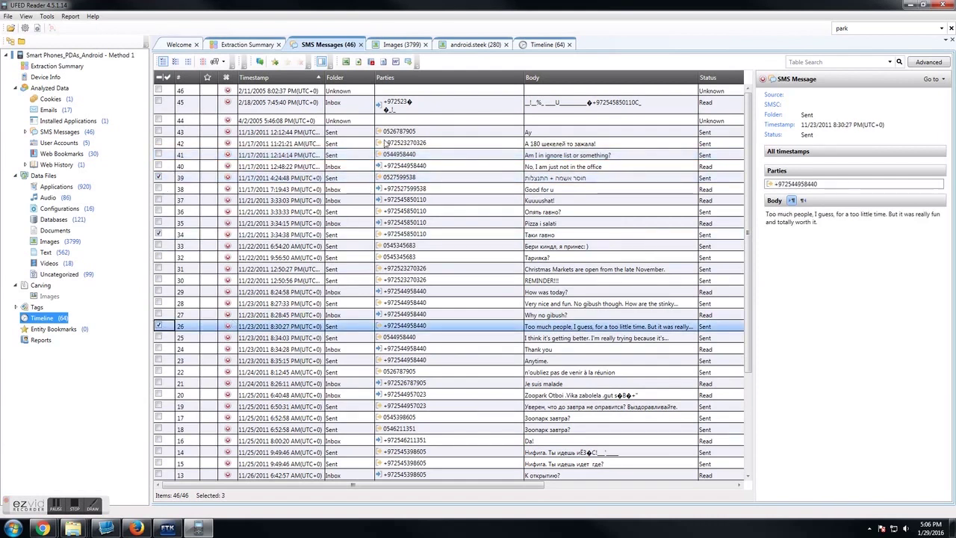
Uncheck all the images and check only images 3, 4 and 5 in the table view.
{"action": "left_click", "coordinate": [402, 46]}
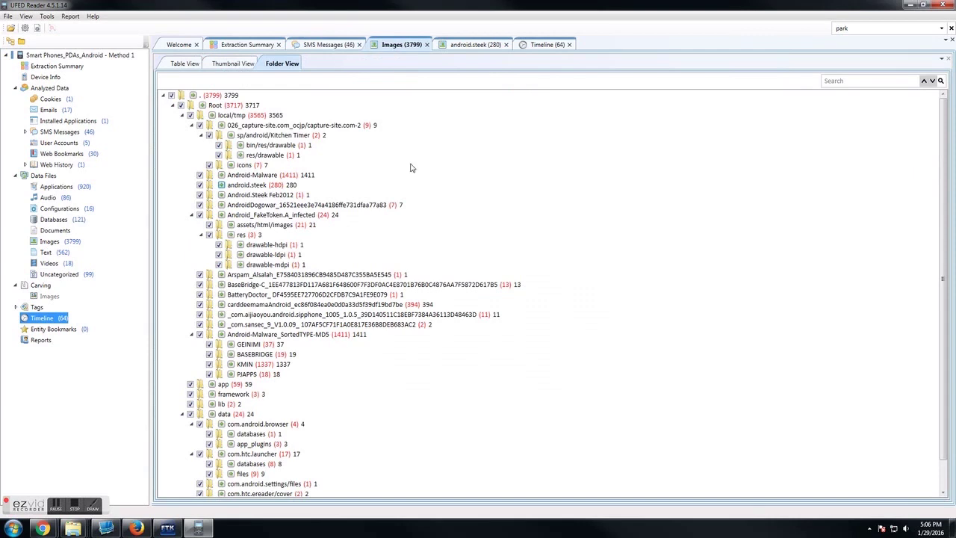
{"action": "left_click", "coordinate": [171, 95]}
{"action": "left_click", "coordinate": [187, 64]}
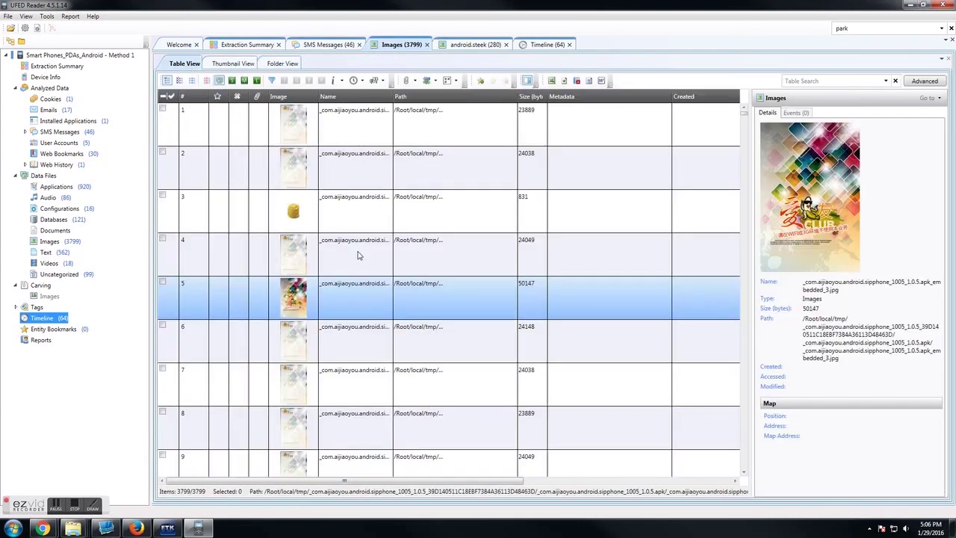
{"action": "left_click", "coordinate": [167, 220]}
{"action": "left_click", "coordinate": [162, 242]}
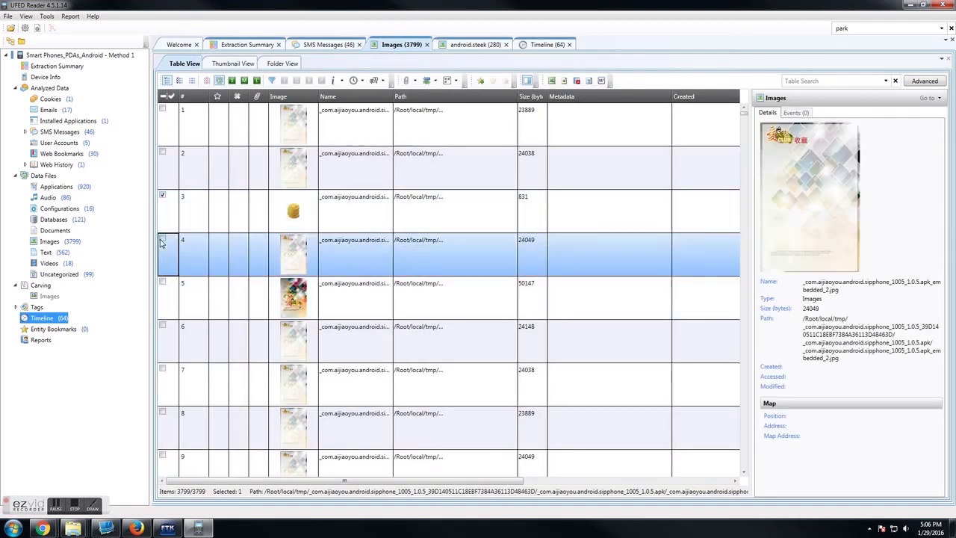
{"action": "left_click", "coordinate": [164, 284]}
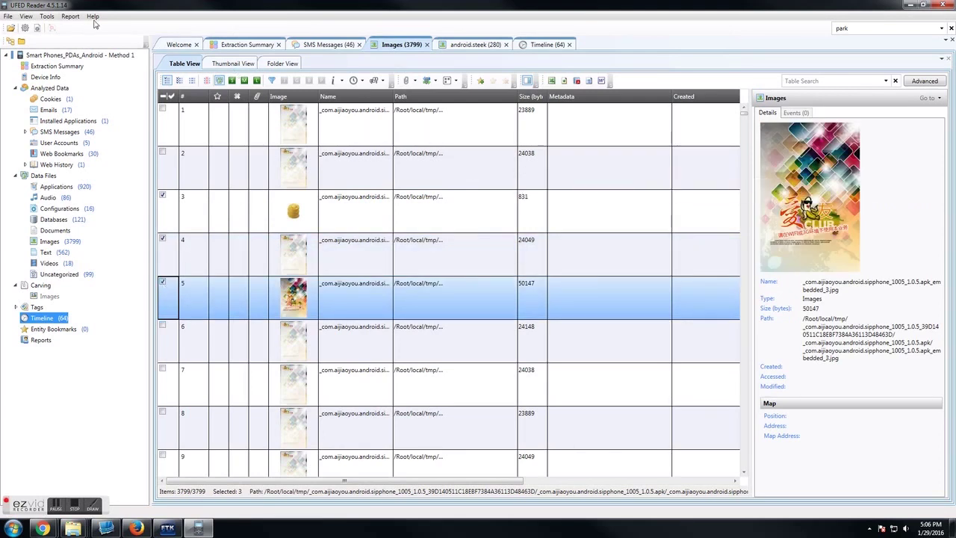
Start a new report in PDF Report format and proceed to its dataset selection.
{"action": "left_click", "coordinate": [71, 16]}
{"action": "left_click", "coordinate": [85, 33]}
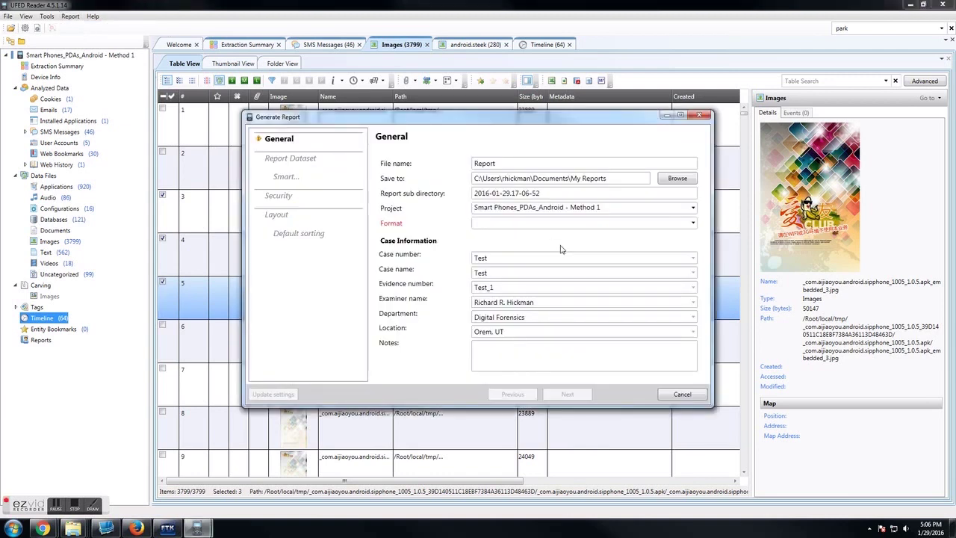
{"action": "left_click", "coordinate": [692, 222]}
{"action": "left_click", "coordinate": [505, 281]}
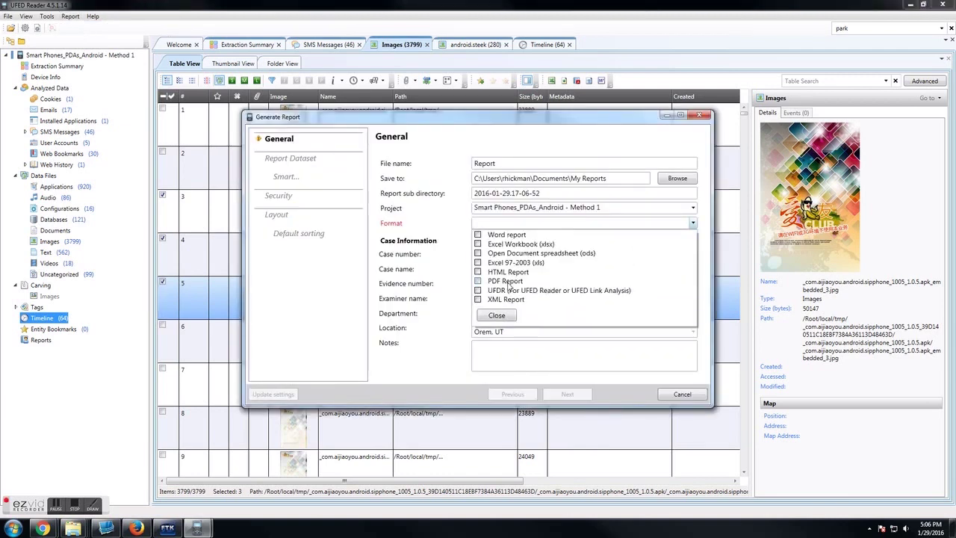
{"action": "left_click", "coordinate": [497, 315]}
{"action": "left_click", "coordinate": [570, 394]}
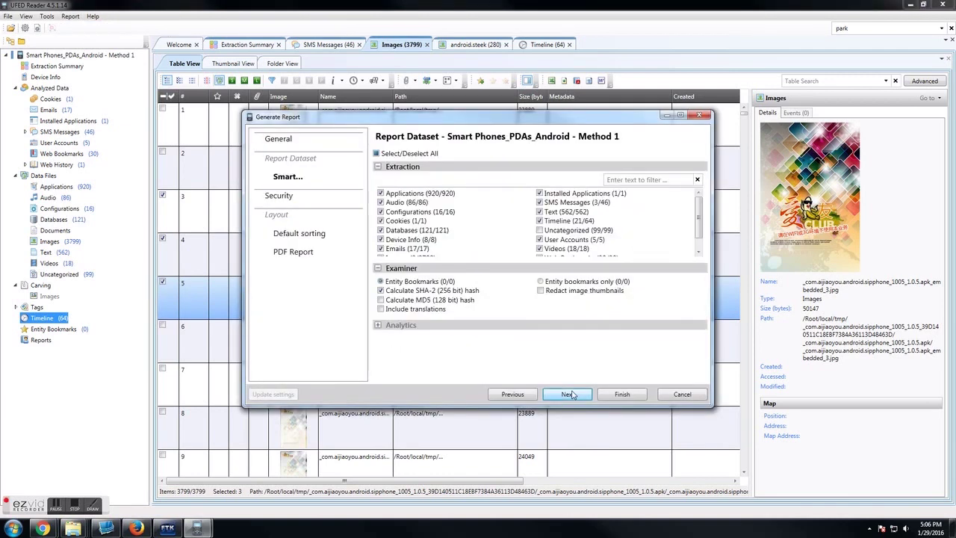
Deselect all data types in the report dataset and include only SMS Messages and Images.
{"action": "left_click", "coordinate": [377, 153]}
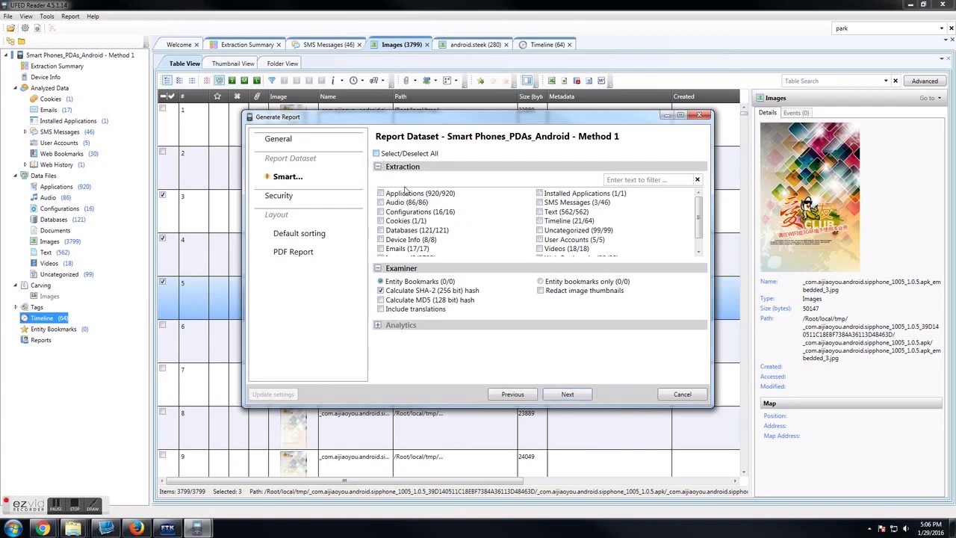
{"action": "left_click", "coordinate": [540, 204]}
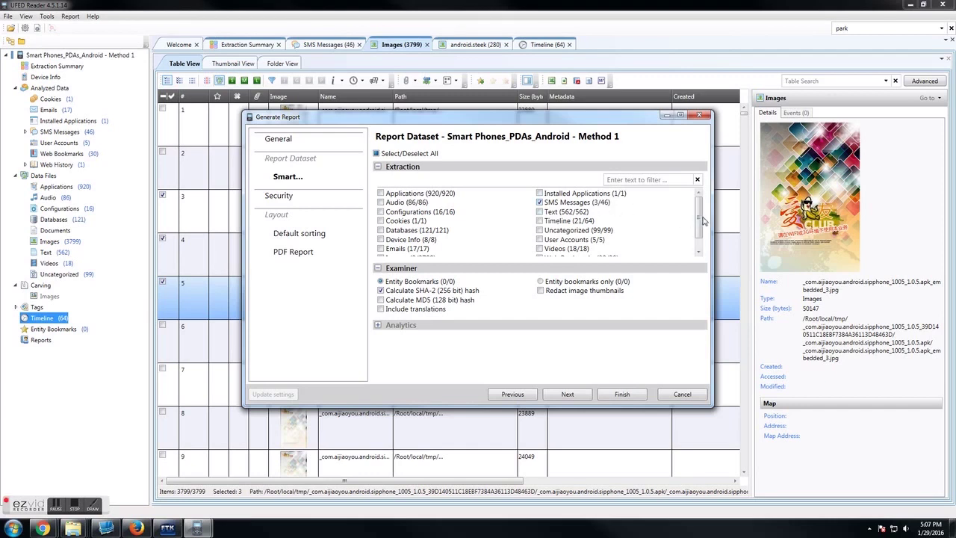
{"action": "left_click_drag", "start_coordinate": [701, 221], "coordinate": [701, 236]}
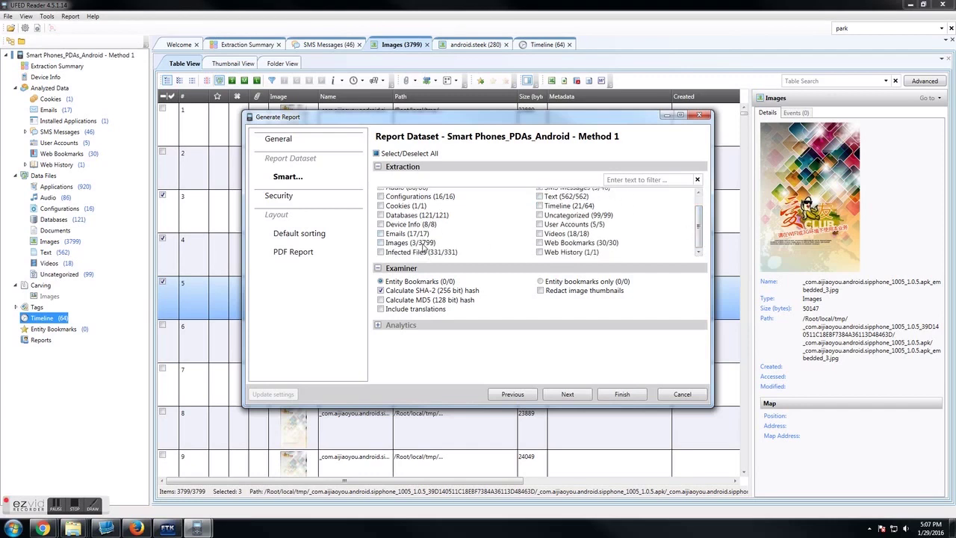
Keep the default security, sorting and PDF layout settings, generate the report, and open Report.pdf.
{"action": "left_click", "coordinate": [576, 394]}
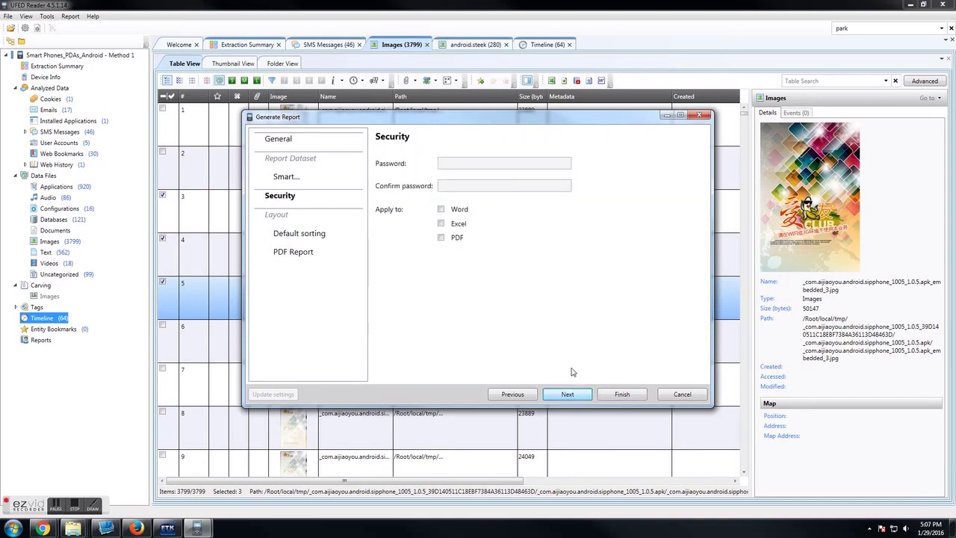
{"action": "left_click", "coordinate": [569, 396]}
{"action": "left_click", "coordinate": [569, 396]}
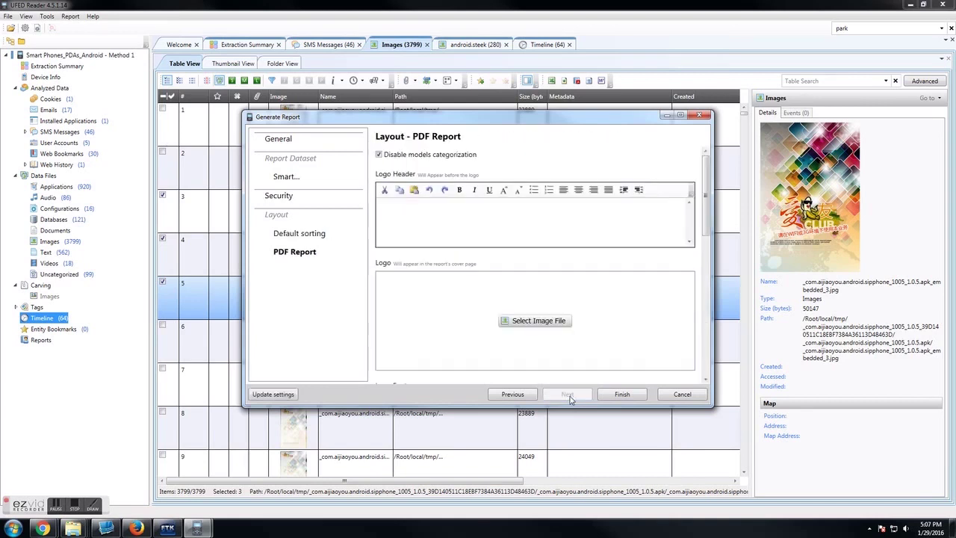
{"action": "left_click", "coordinate": [624, 395]}
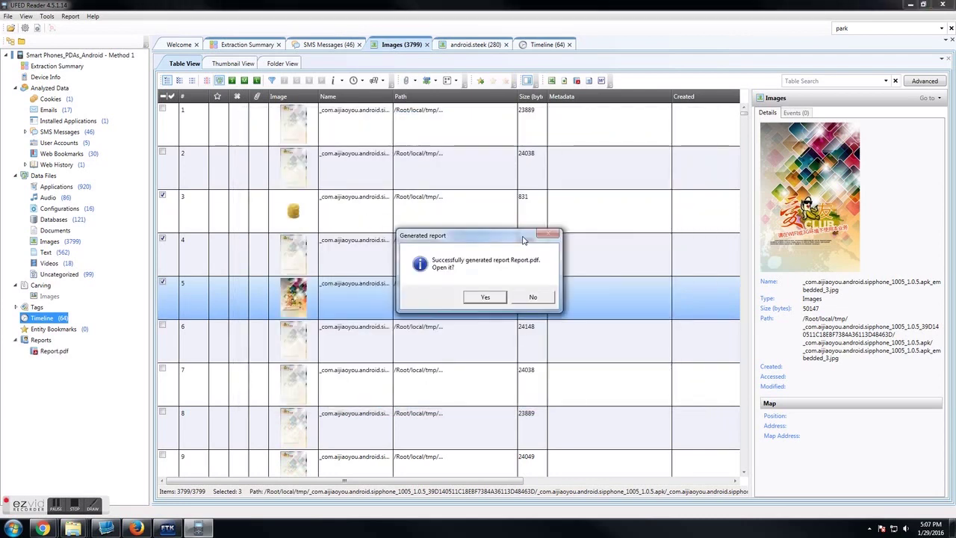
{"action": "left_click", "coordinate": [499, 302]}
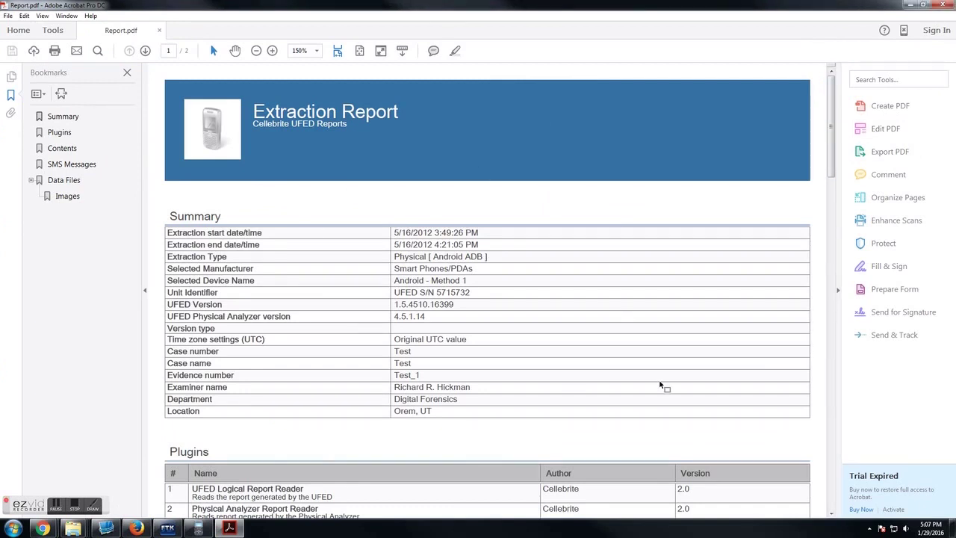
Review the PDF report's plugins, contents, SMS messages and images, close it, and return to the Extraction Summary.
{"action": "left_click_drag", "start_coordinate": [832, 129], "coordinate": [832, 194]}
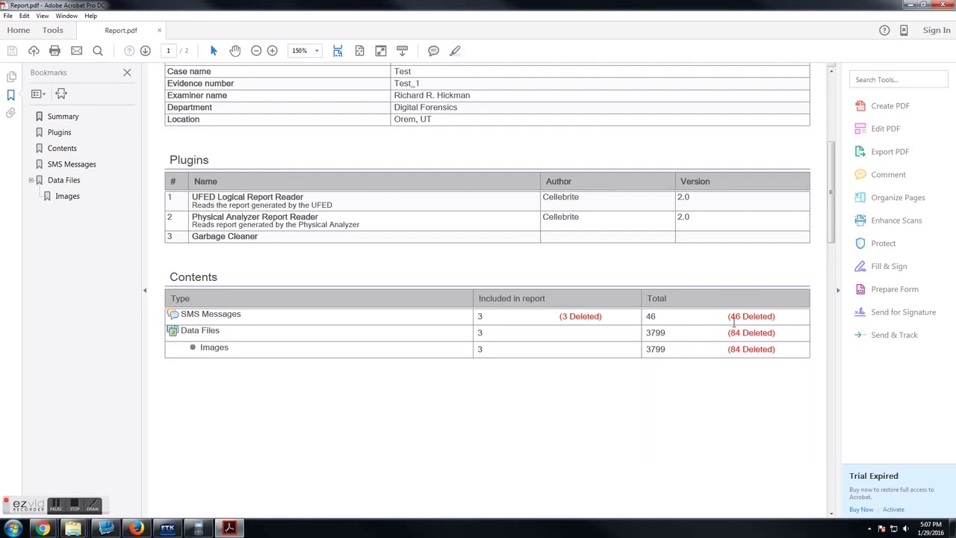
{"action": "left_click_drag", "start_coordinate": [830, 182], "coordinate": [832, 334]}
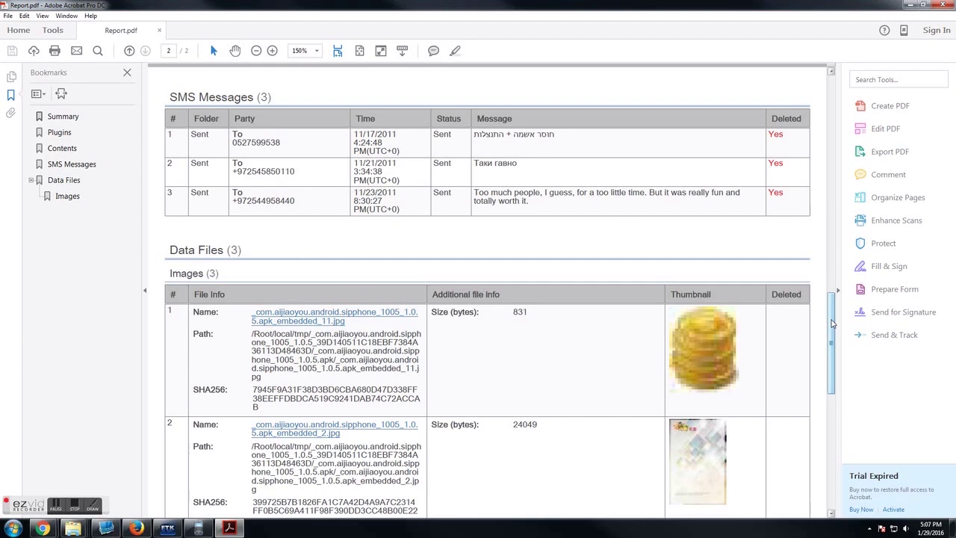
{"action": "left_click", "coordinate": [943, 5]}
{"action": "left_click", "coordinate": [213, 46]}
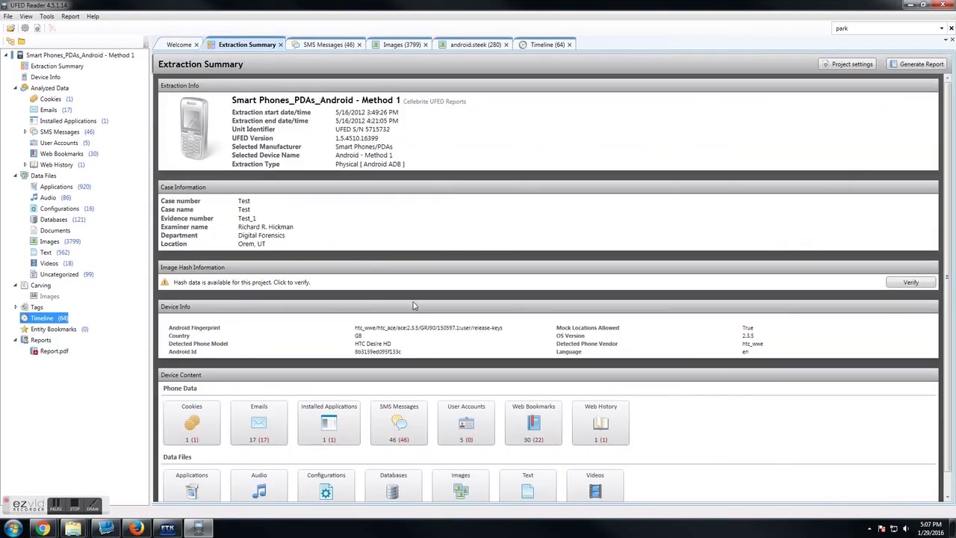